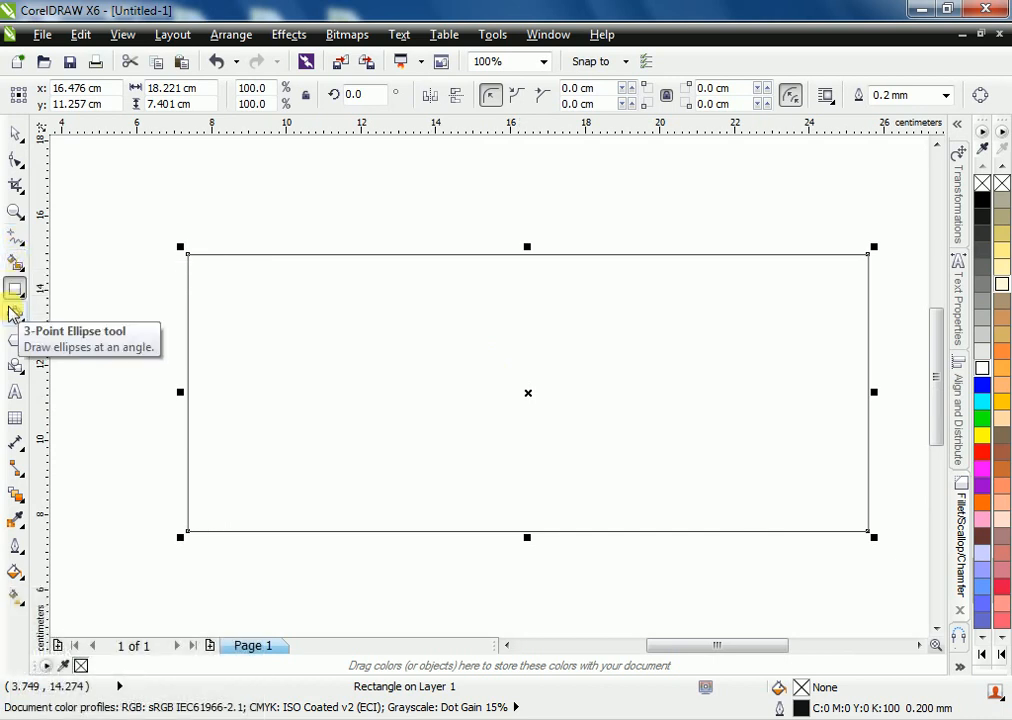
Draw a slanted three-point ellipse about 7.5 by 7 cm and move it inside the rectangle so its top meets the upper edge
drag(15, 314, 60, 337)
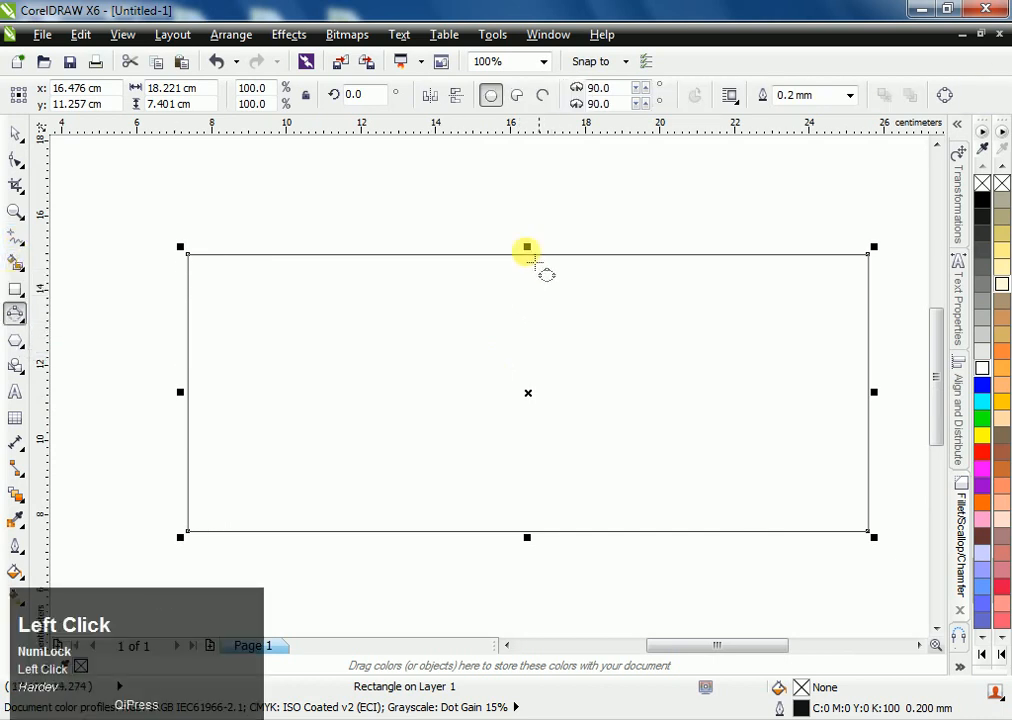
drag(507, 254, 630, 394)
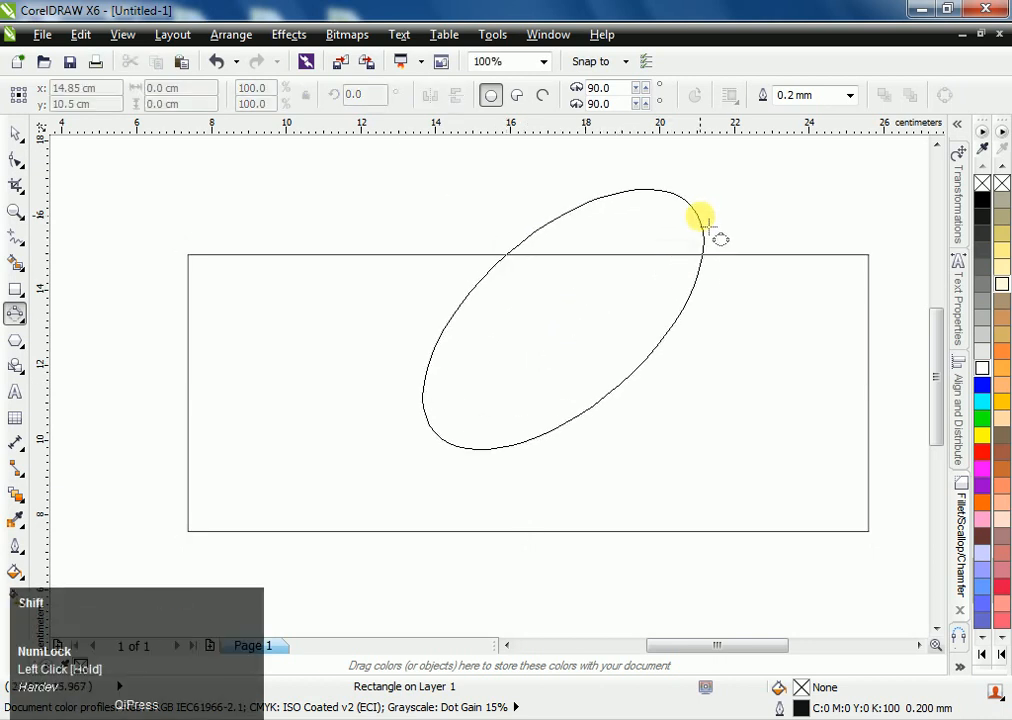
click(703, 219)
key(shift+space)
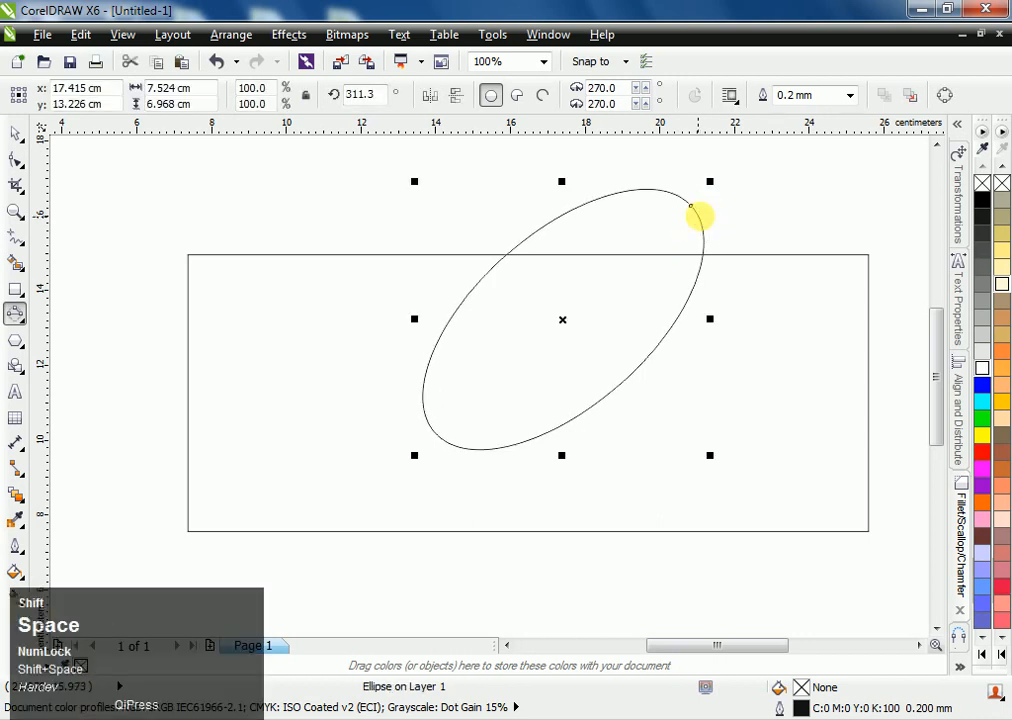
drag(660, 190, 563, 255)
click(412, 268)
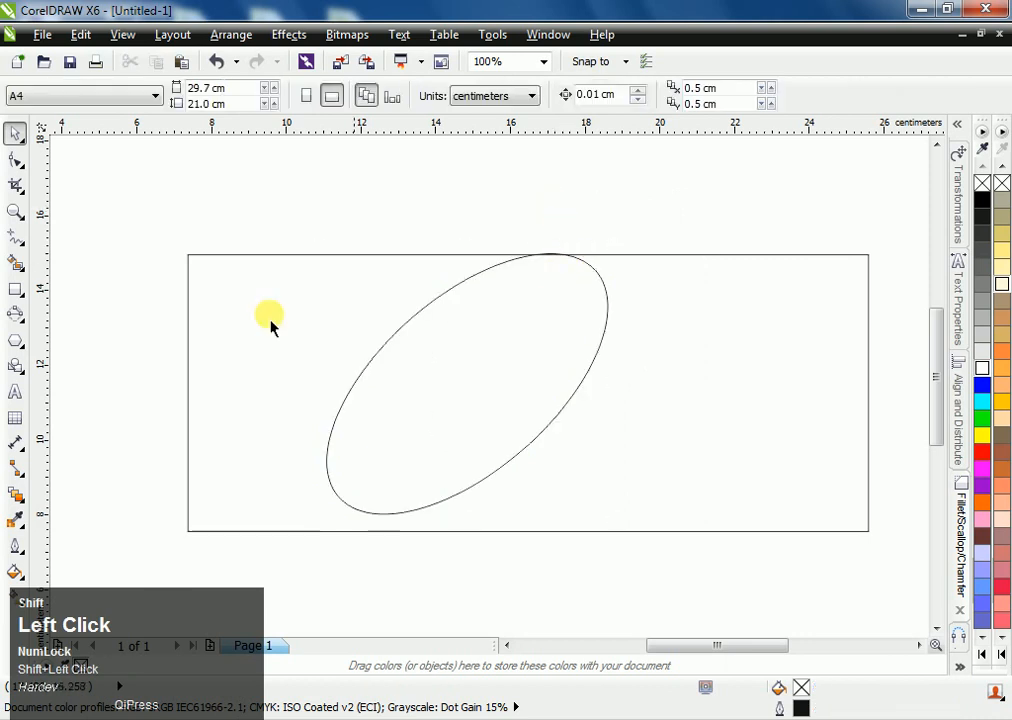
Draw a straight line about 8.4 cm long at -60 degrees from the ellipse's upper-right quadrant to just past the rectangle's lower edge
click(18, 237)
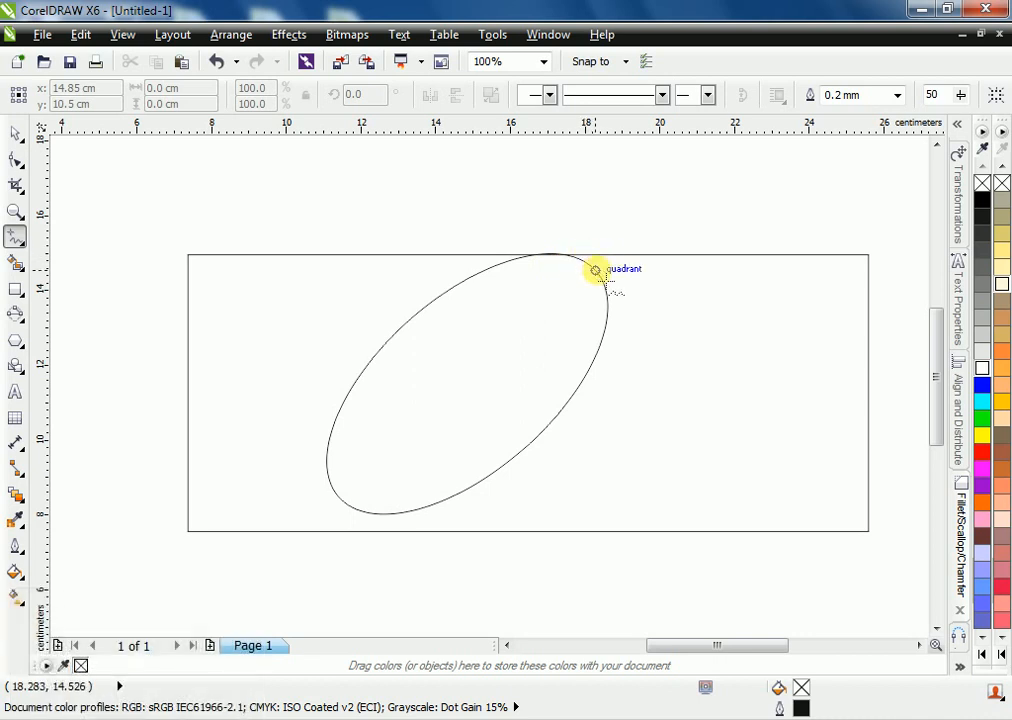
shift+click(599, 273)
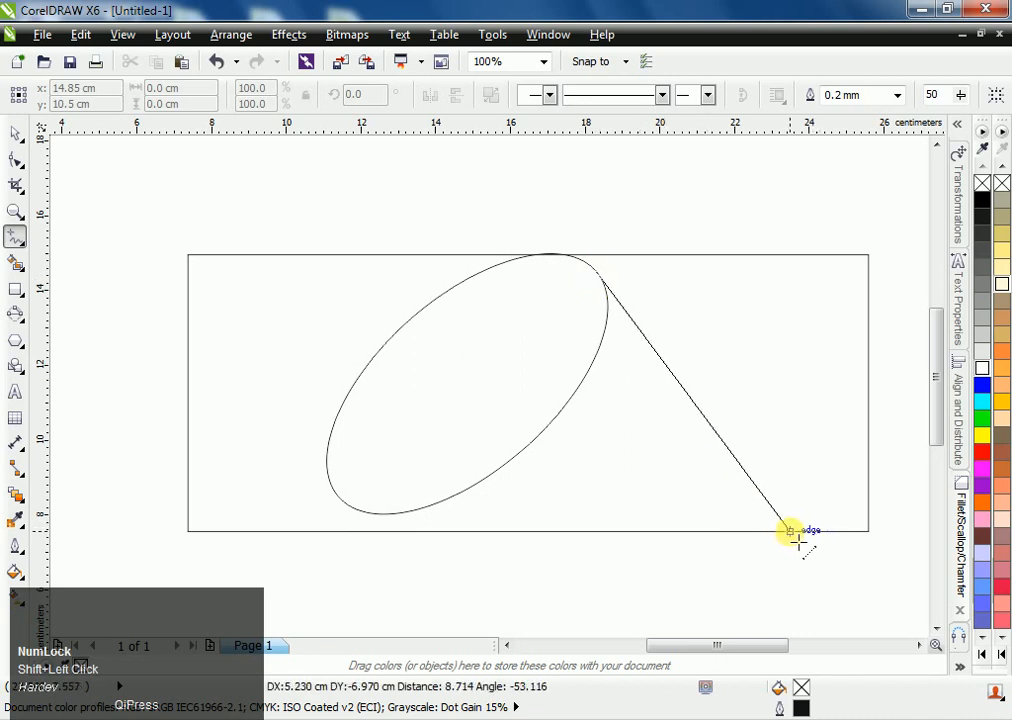
key(shift)
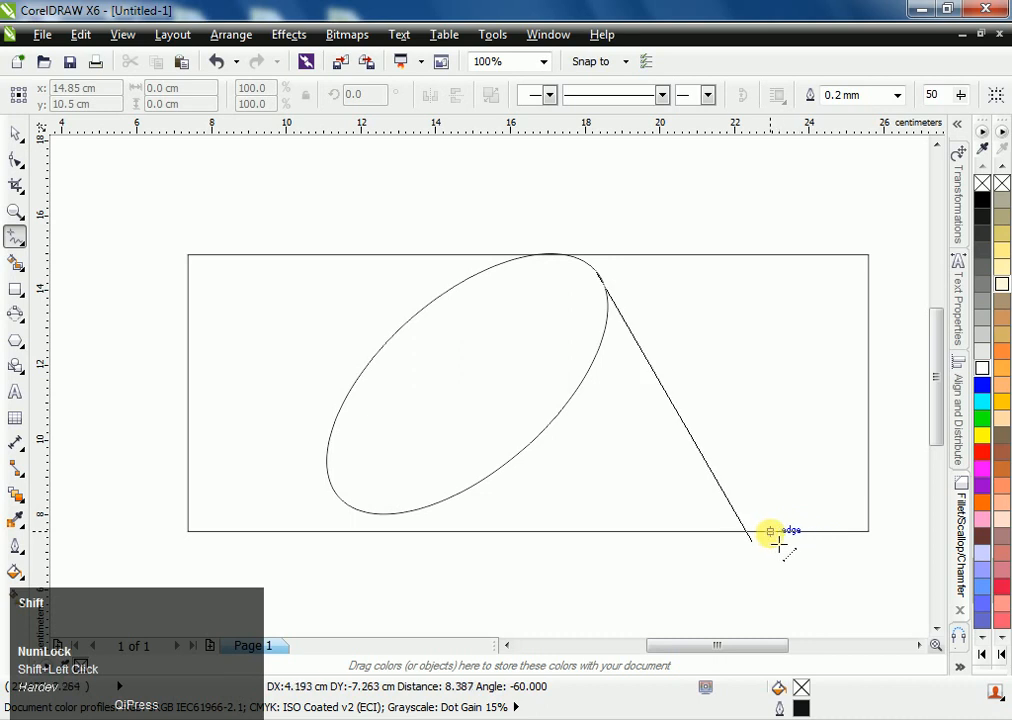
click(768, 535)
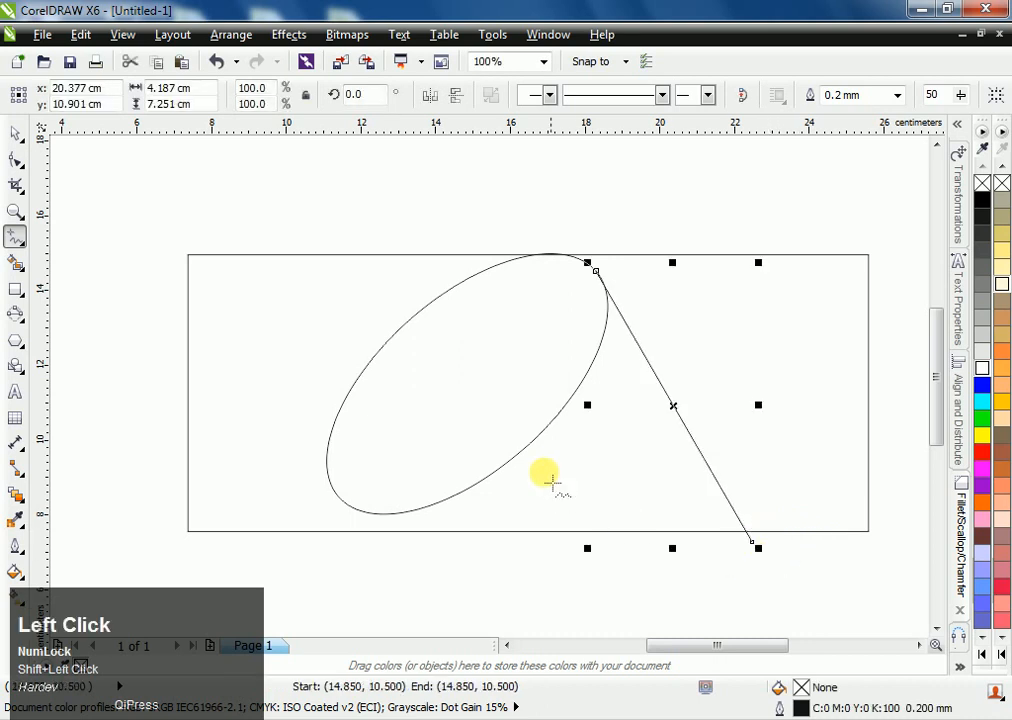
drag(524, 449, 776, 542)
key(ctrl)
key(ctrl+z)
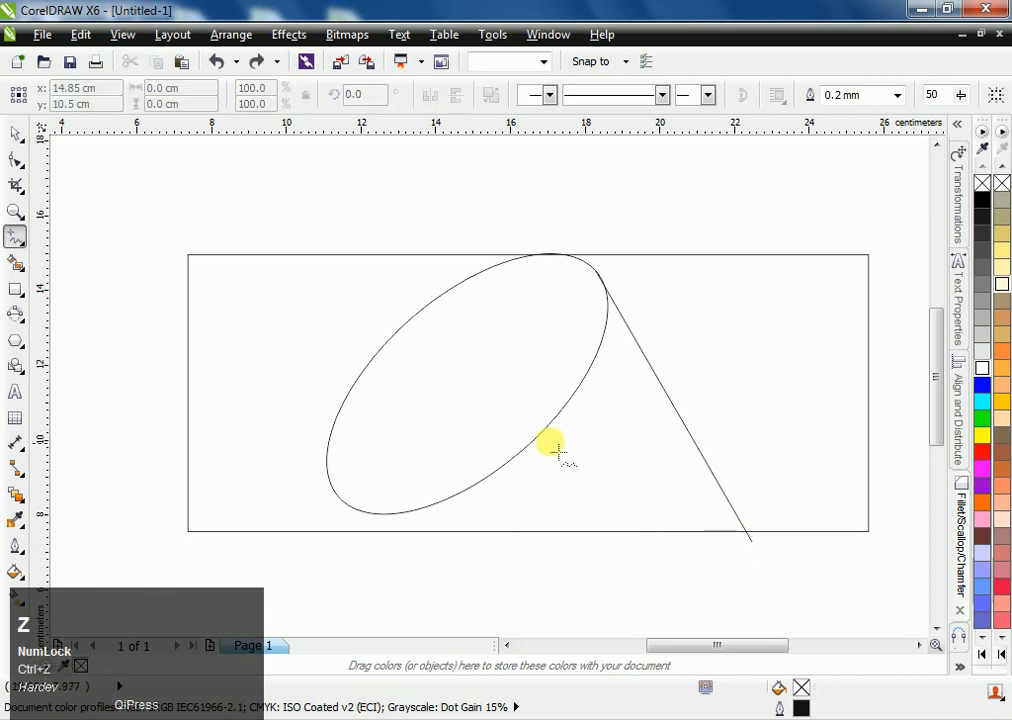
Draw a line from the ellipse's lower-right edge to the slanted line's lower end, and Smart Fill the enclosed flap with 70% black
drag(535, 438, 752, 533)
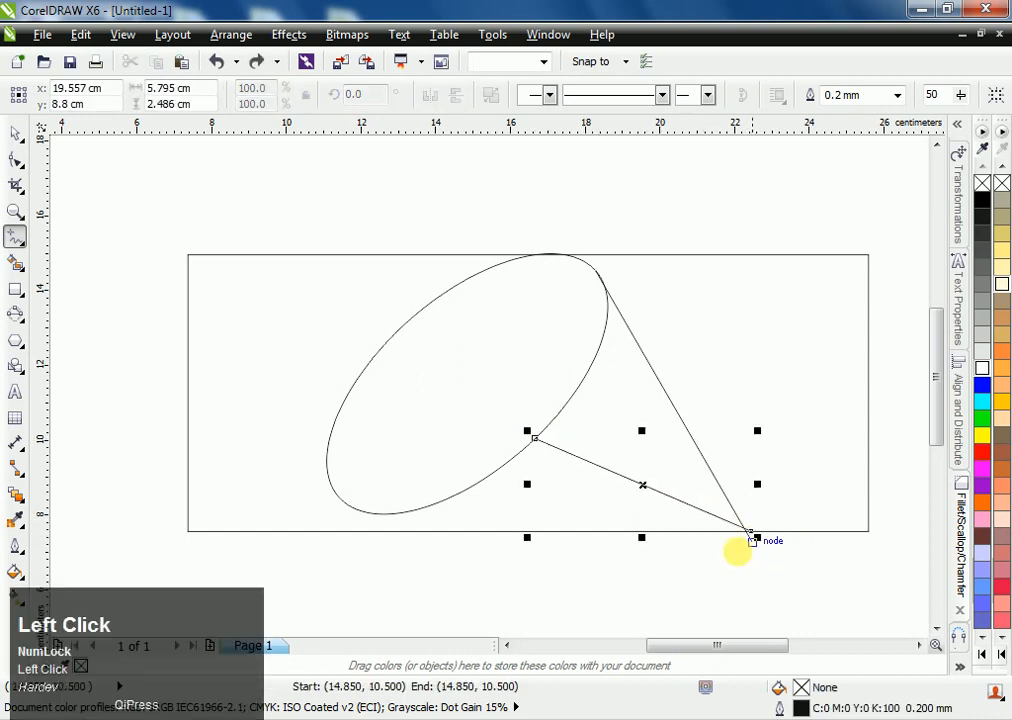
click(660, 581)
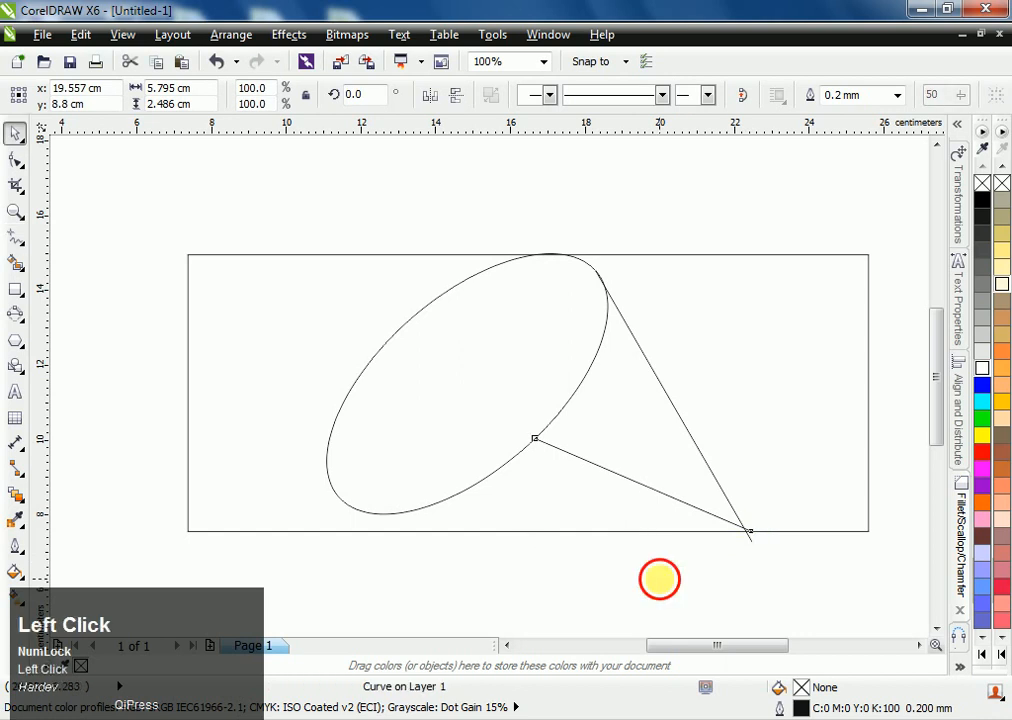
click(16, 262)
click(600, 408)
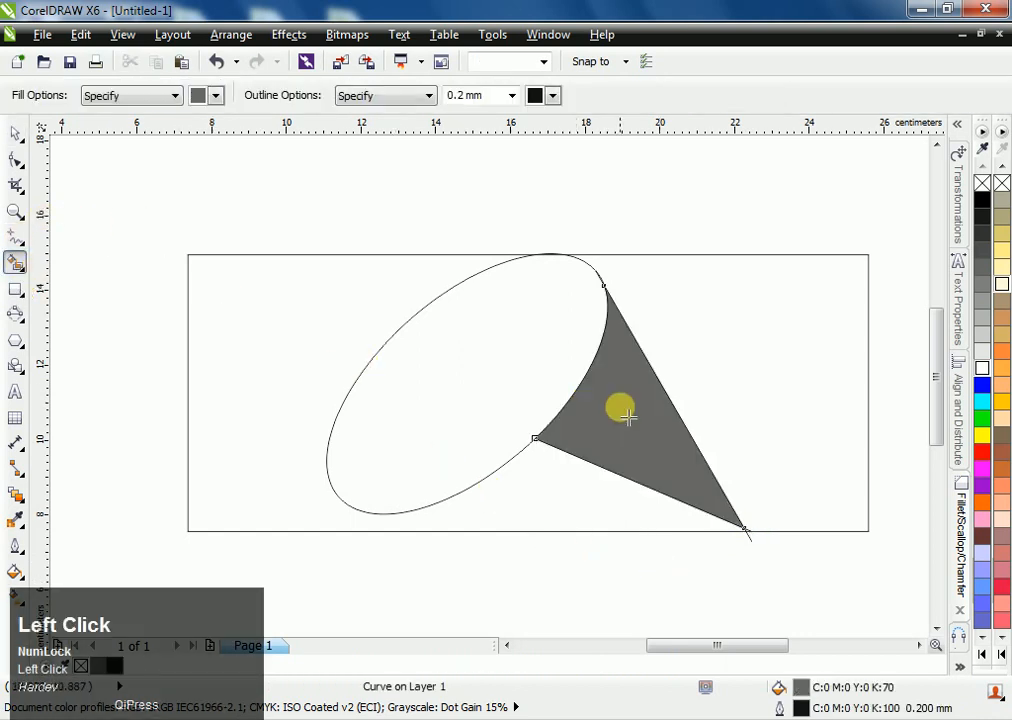
key(space)
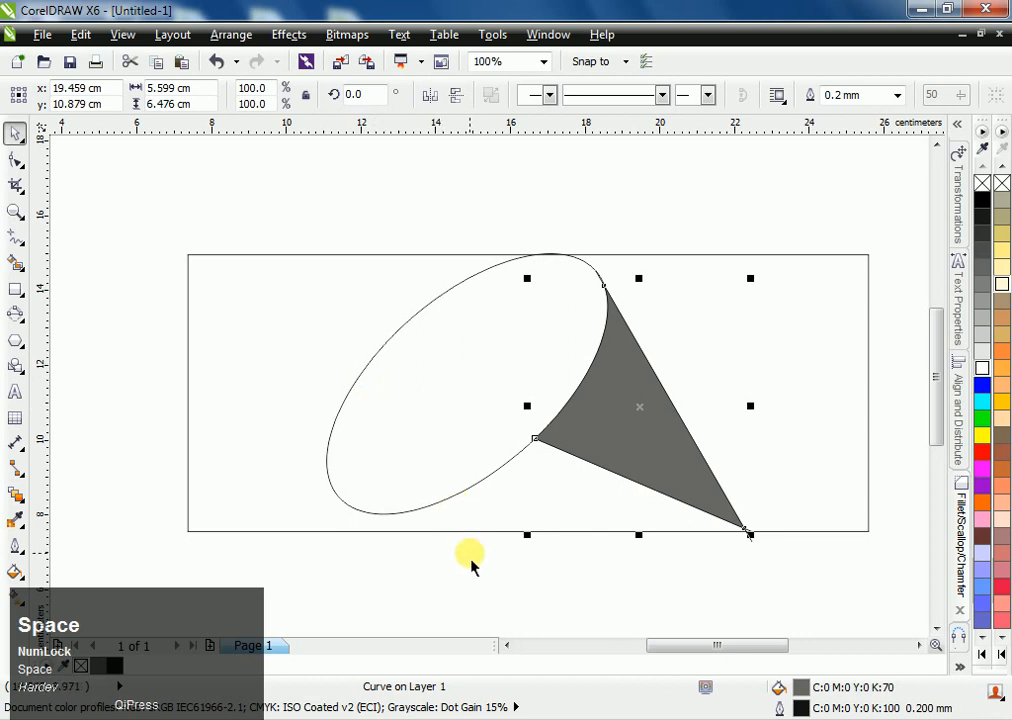
click(415, 418)
key(Delete)
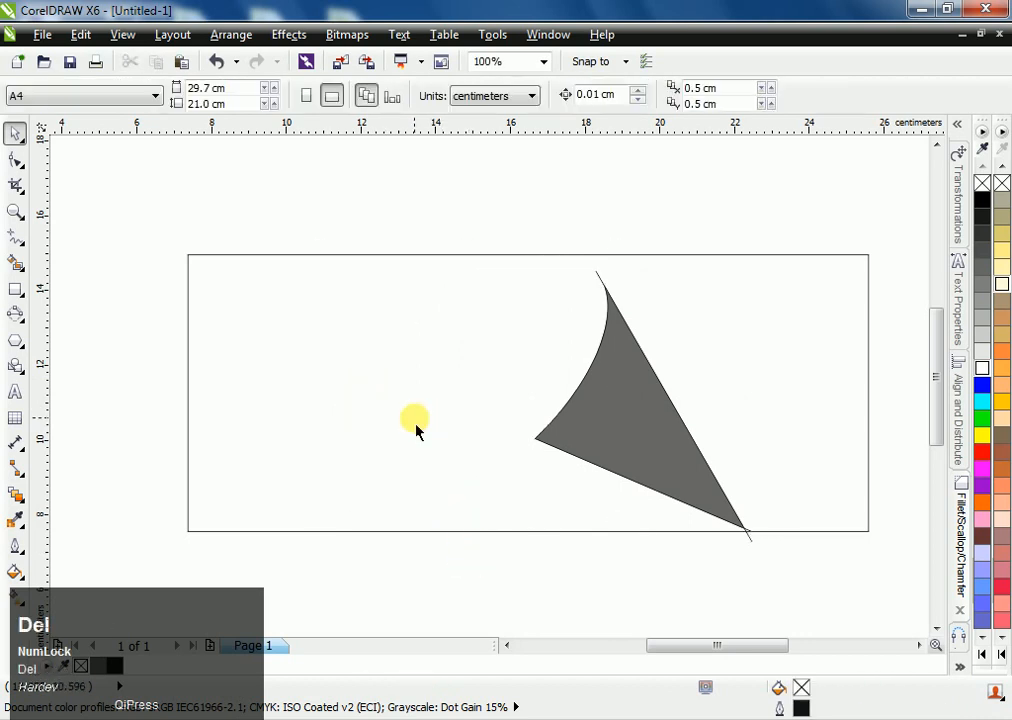
key(ctrl+z)
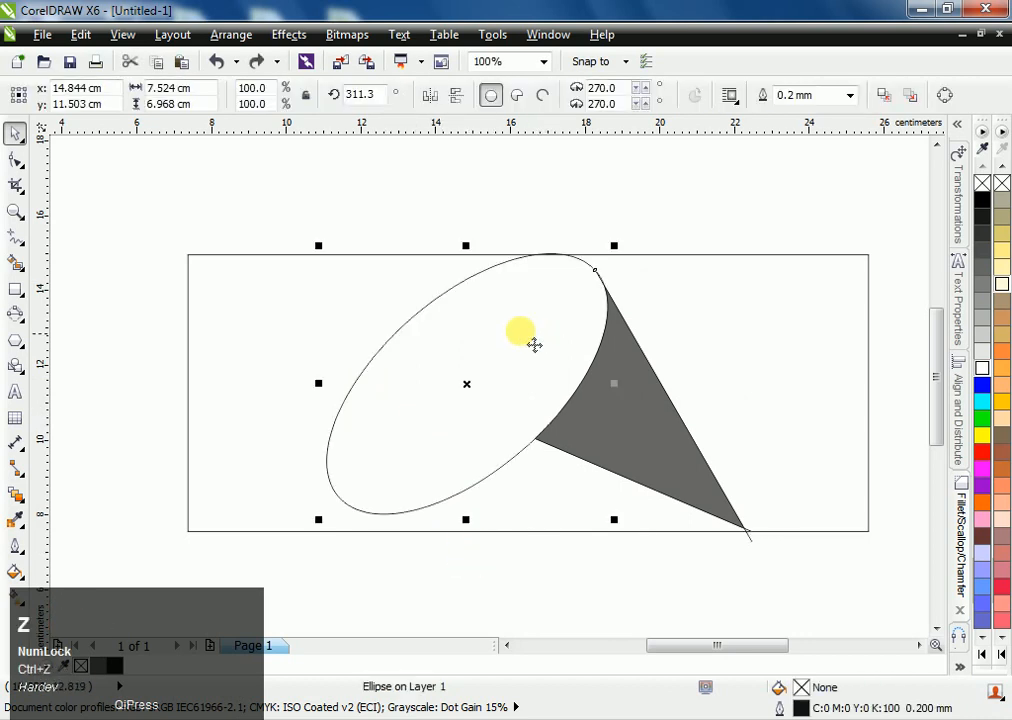
Smart Fill the ellipse and the rectangle area to its left, and weld both filled shapes into one
key(space)
click(450, 341)
click(330, 337)
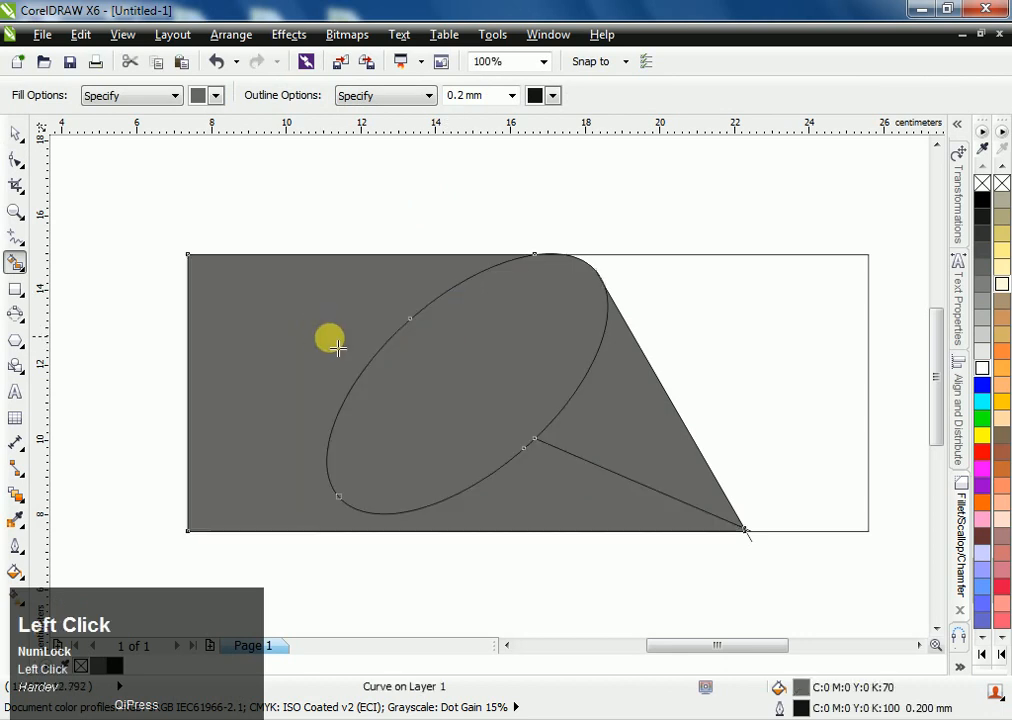
key(space)
shift+click(420, 375)
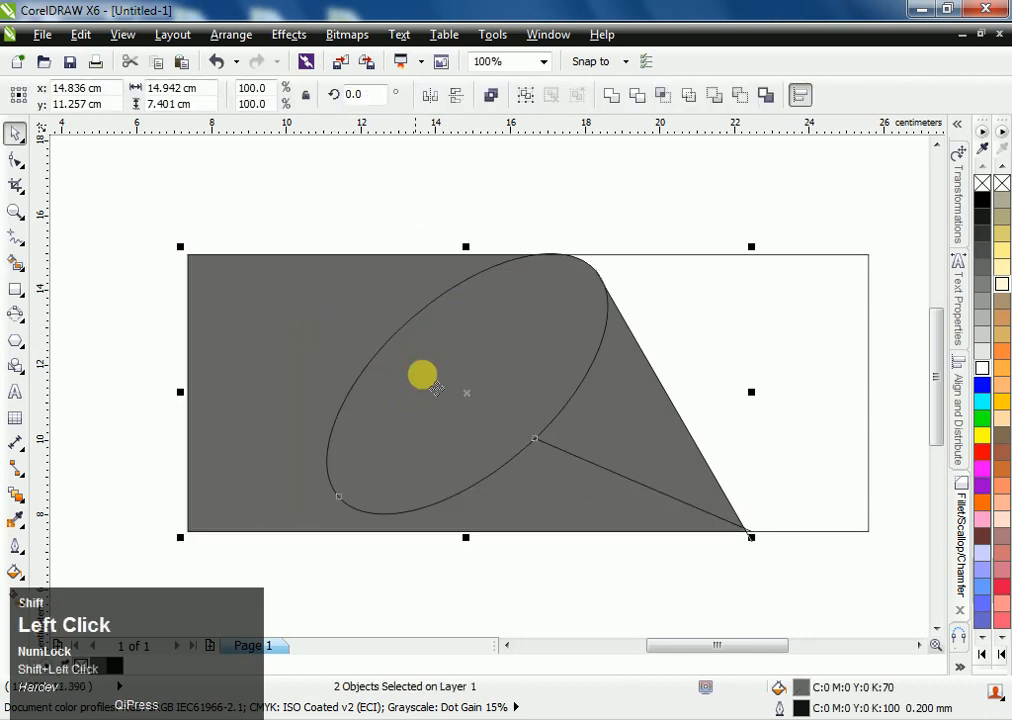
click(612, 97)
click(594, 147)
key(space)
click(706, 322)
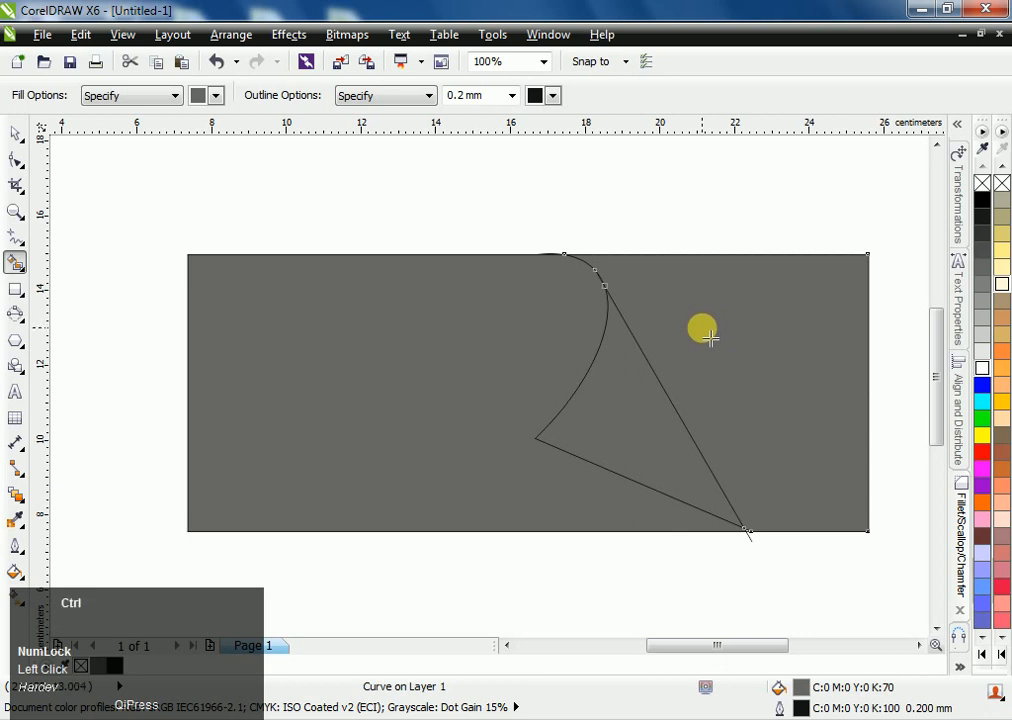
key(ctrl+z)
key(space)
click(725, 346)
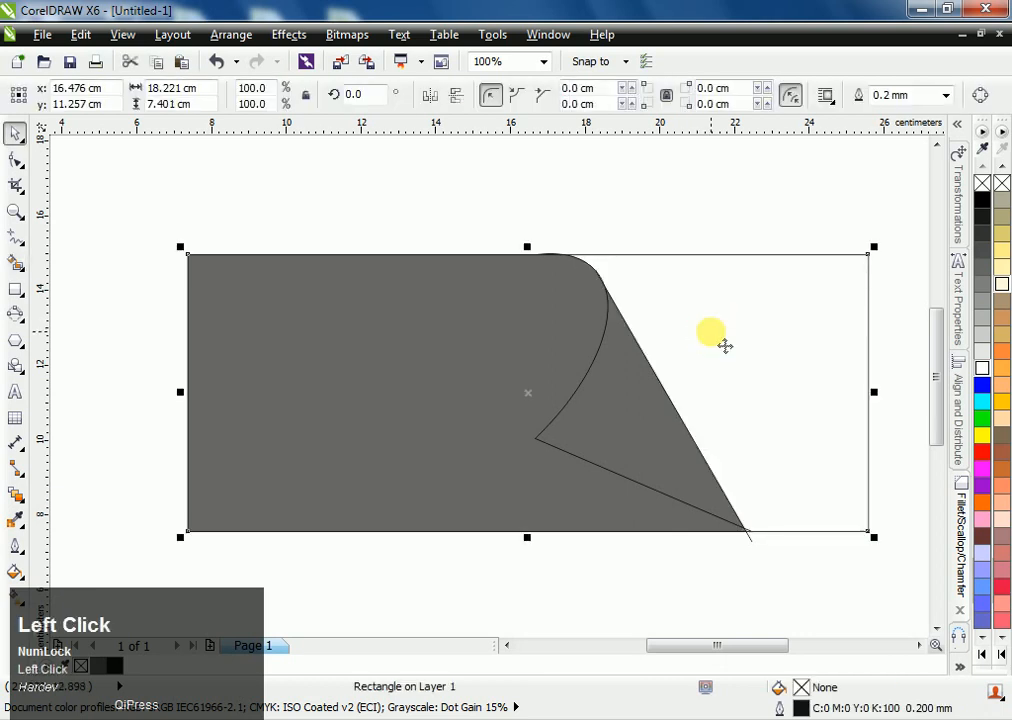
key(Delete)
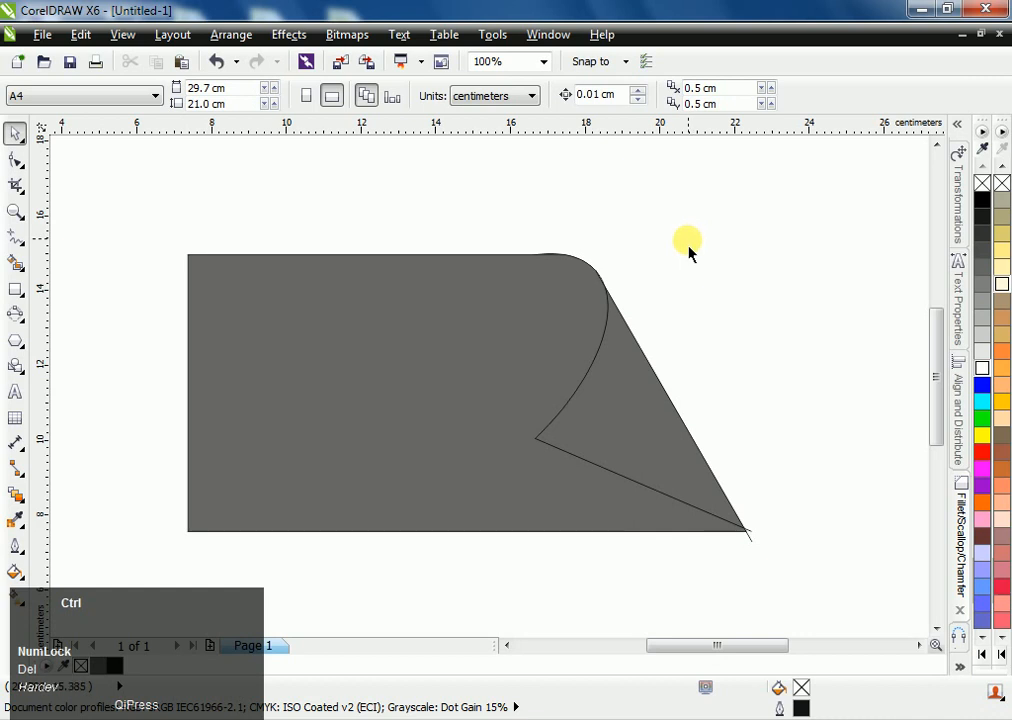
key(ctrl+v)
Smart Fill the rectangle's remaining area to the right of the slanted line with 70% black
key(space)
key(space)
click(593, 238)
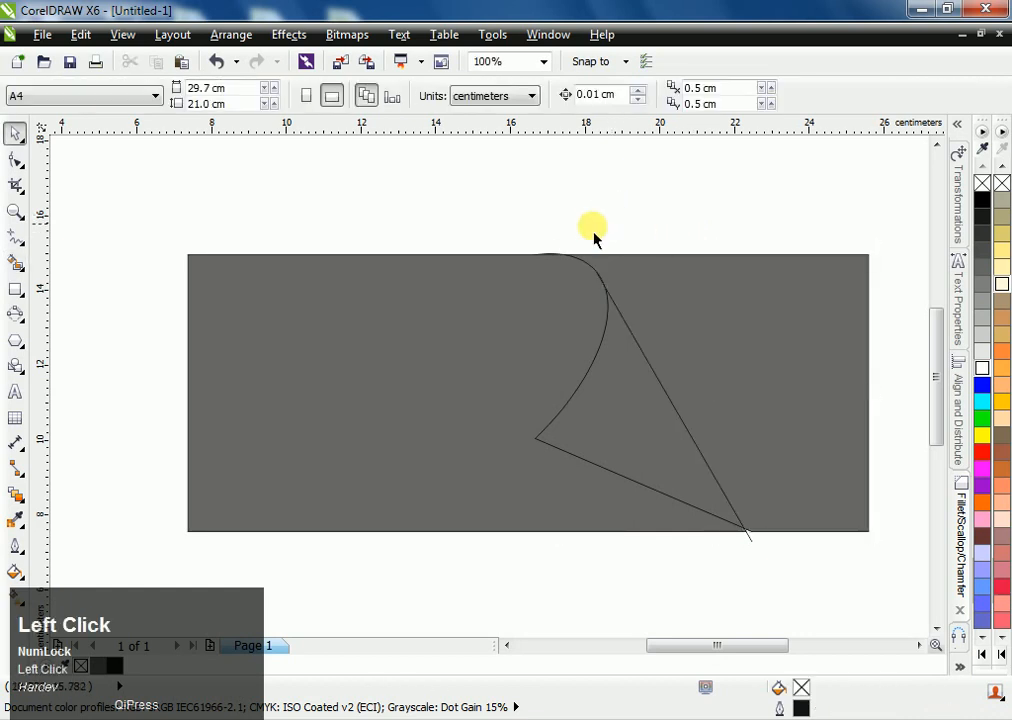
Shift the original ellipse outline up out of the filled shapes and delete it
scroll(593, 238, up, 3)
click(430, 342)
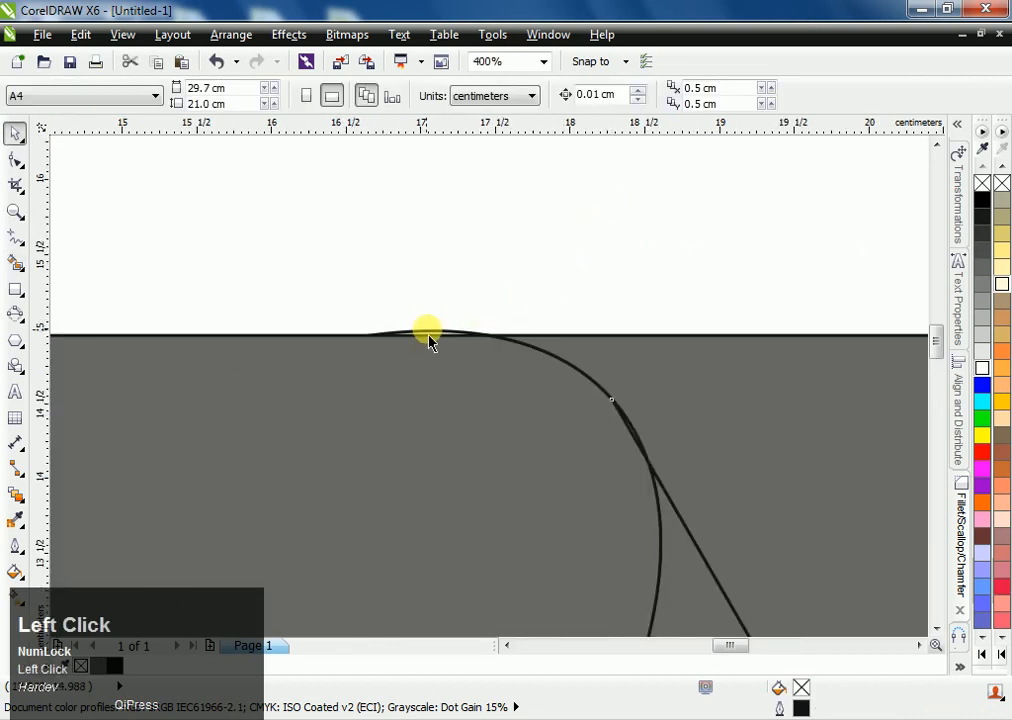
drag(430, 342, 353, 219)
key(Delete)
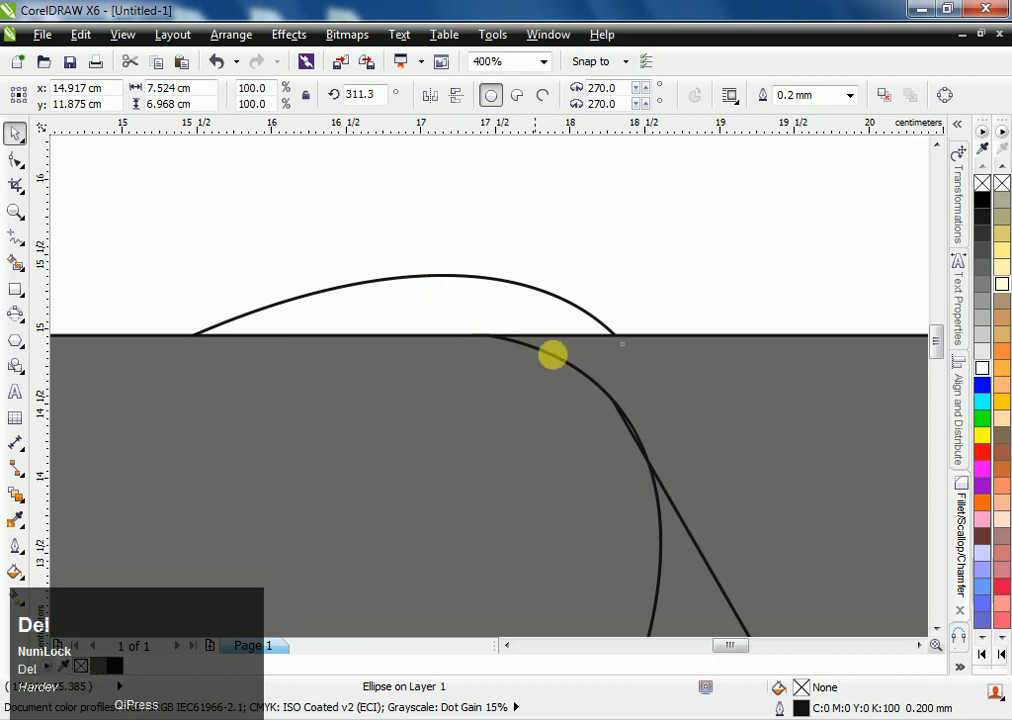
scroll(658, 505, down, 1)
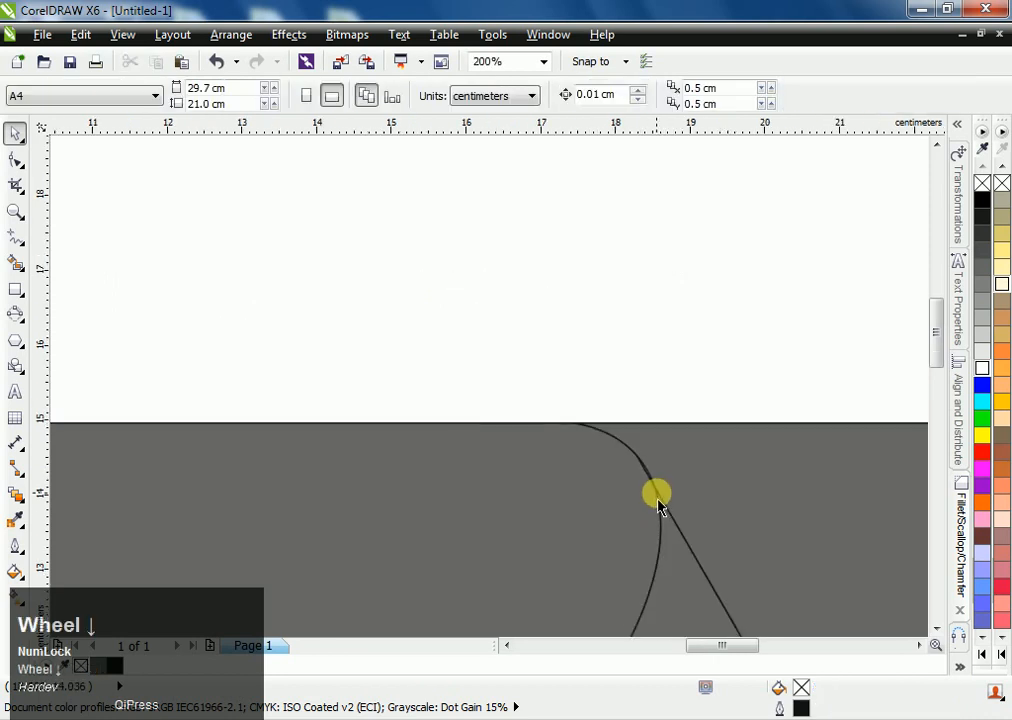
scroll(658, 500, up, 2)
click(669, 504)
drag(690, 500, 705, 497)
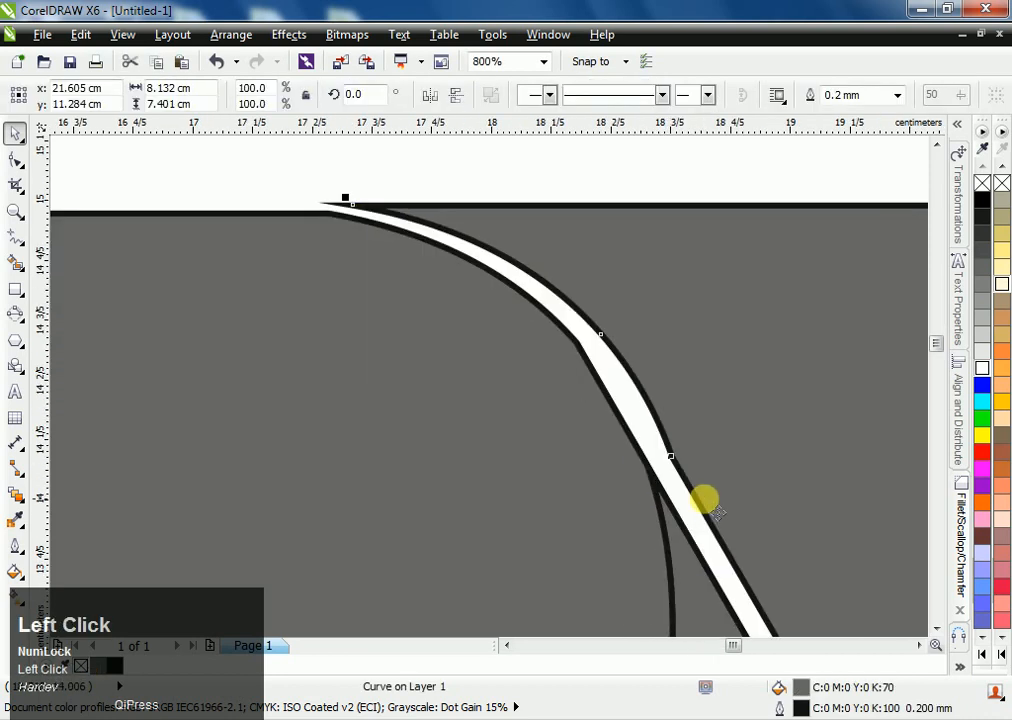
key(ctrl+z)
scroll(638, 443, down, 1)
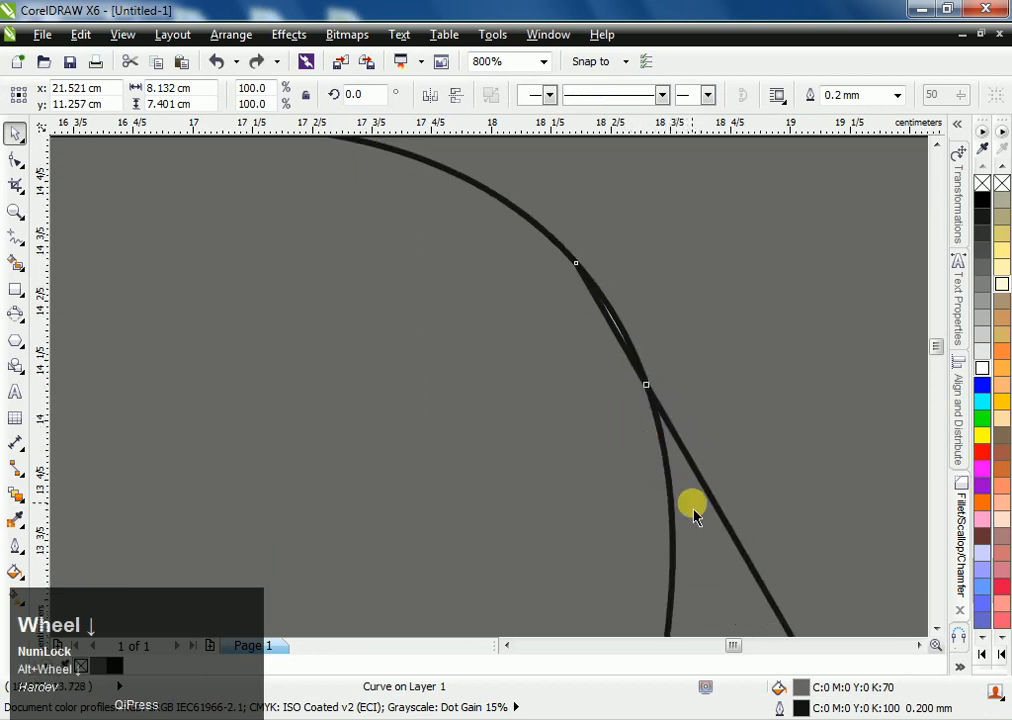
click(605, 497)
key(ctrl+z)
Fill the large welded shape on the left of the design with black
scroll(660, 500, down, 3)
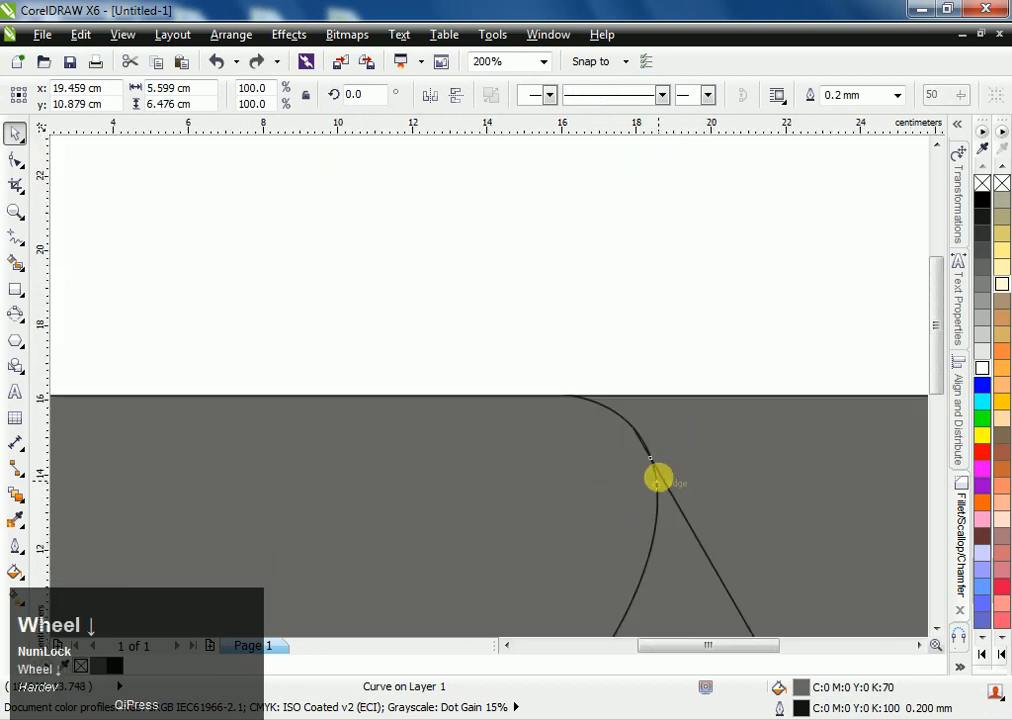
scroll(645, 460, down, 1)
scroll(551, 340, down, 2)
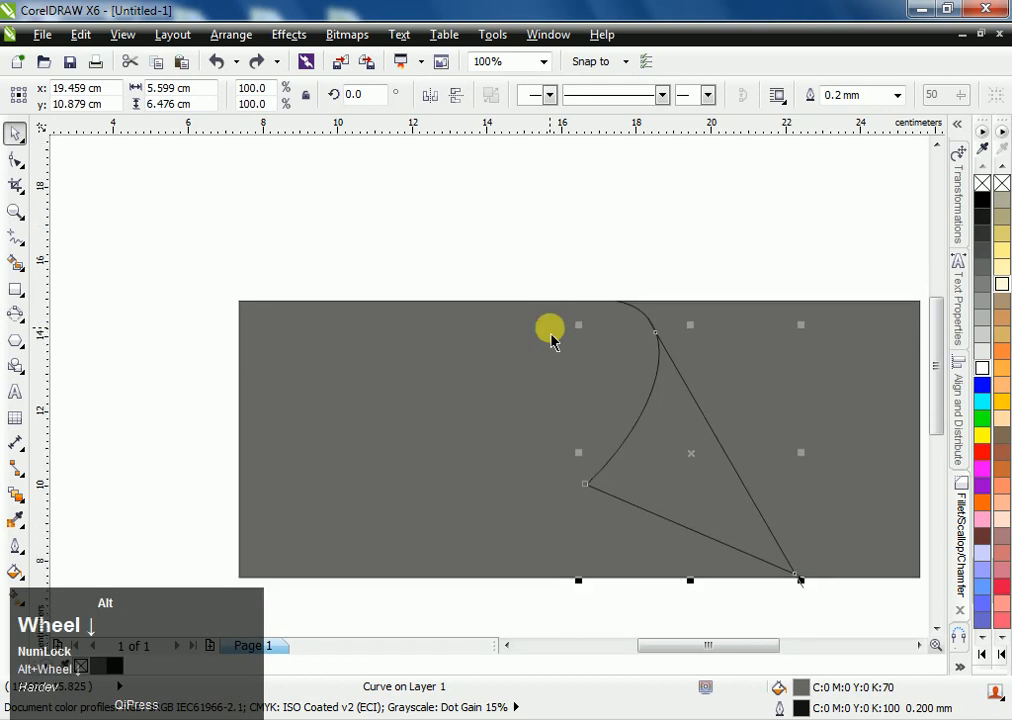
click(735, 360)
scroll(735, 360, right, 2)
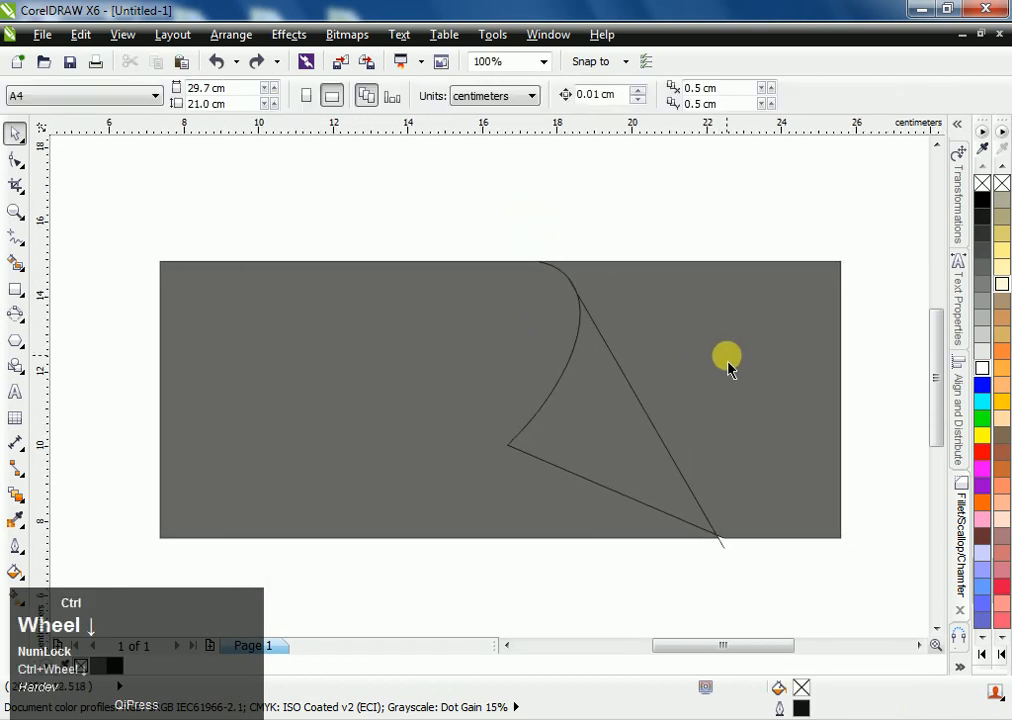
click(640, 421)
click(399, 378)
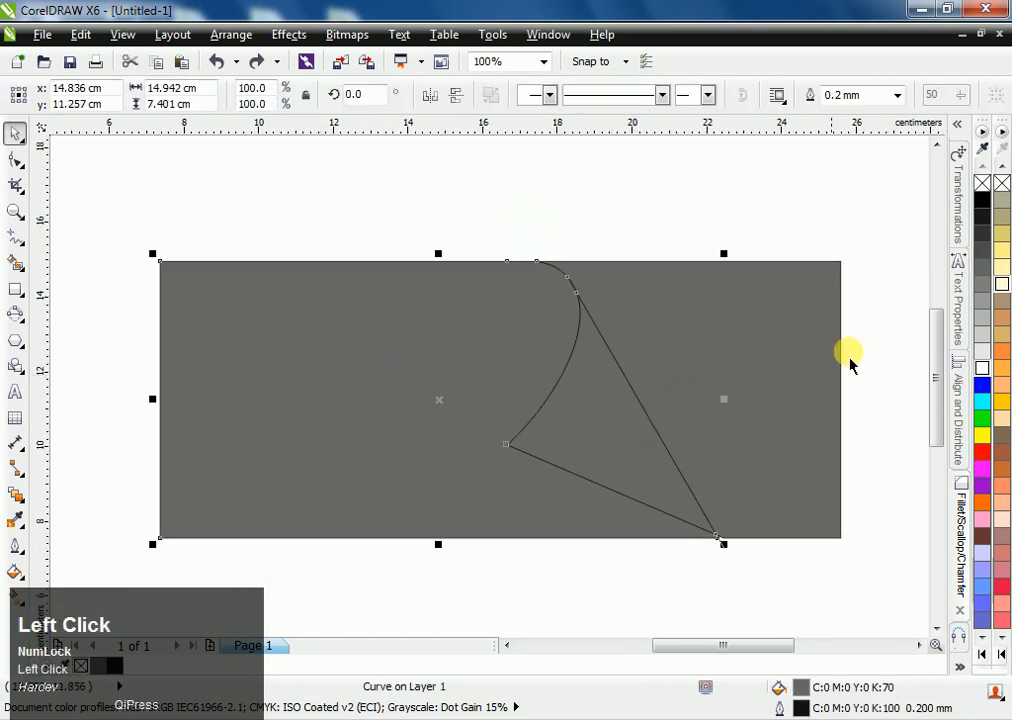
click(982, 200)
Fill the shape to the right of the slanted line with light grey (#E6E6E6)
click(832, 308)
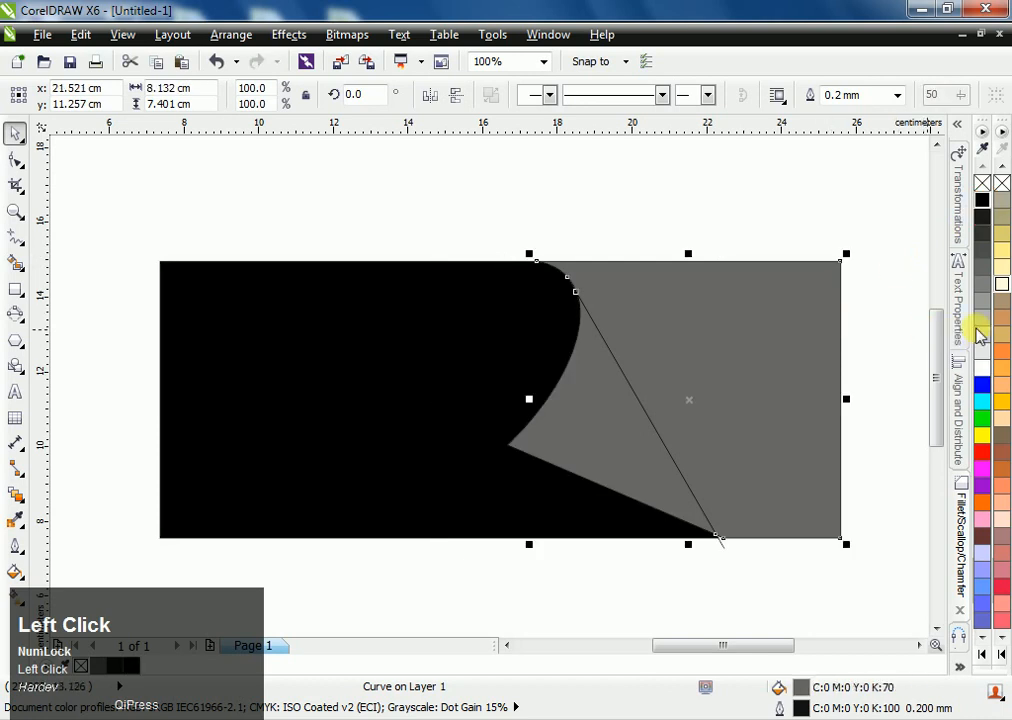
click(983, 351)
click(849, 330)
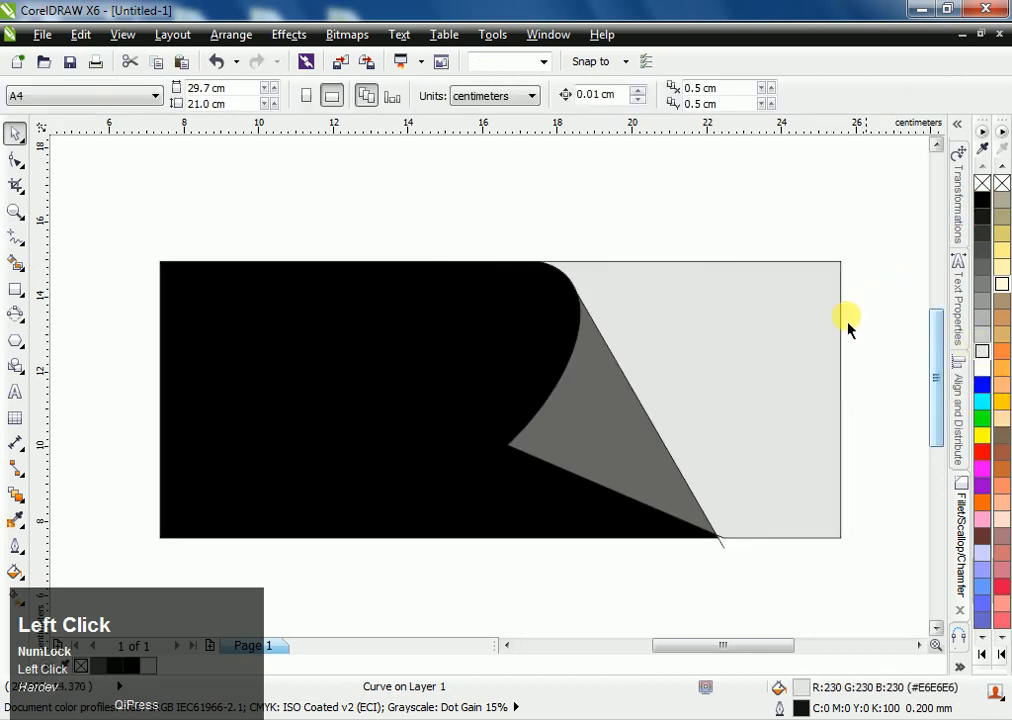
Fill the triangular flap between the two larger shapes with dark orange-brown (#9A3D00)
click(614, 408)
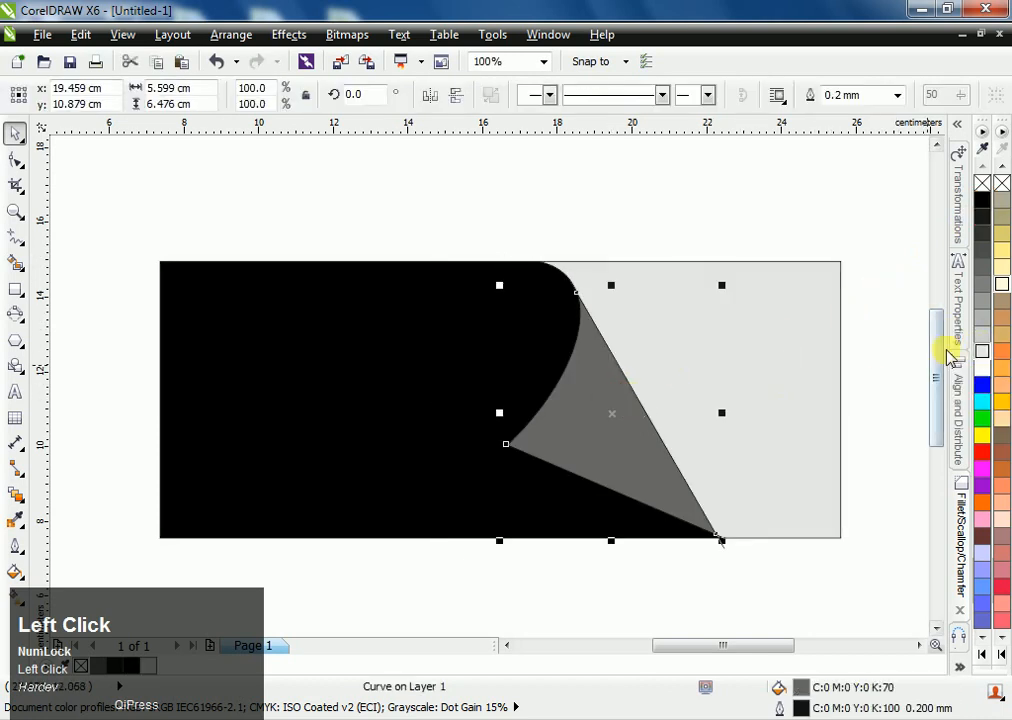
drag(982, 512, 962, 555)
click(725, 578)
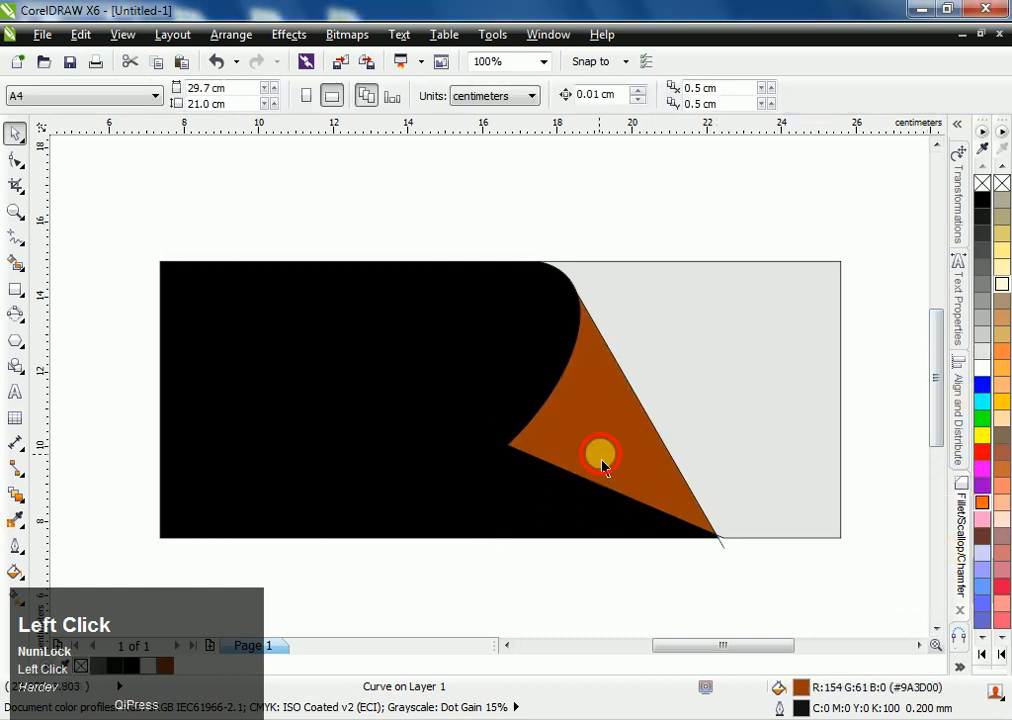
Apply a linear fountain fill to the orange-brown flap, running from its slanted edge down-left to white at about 222°
click(605, 463)
click(14, 598)
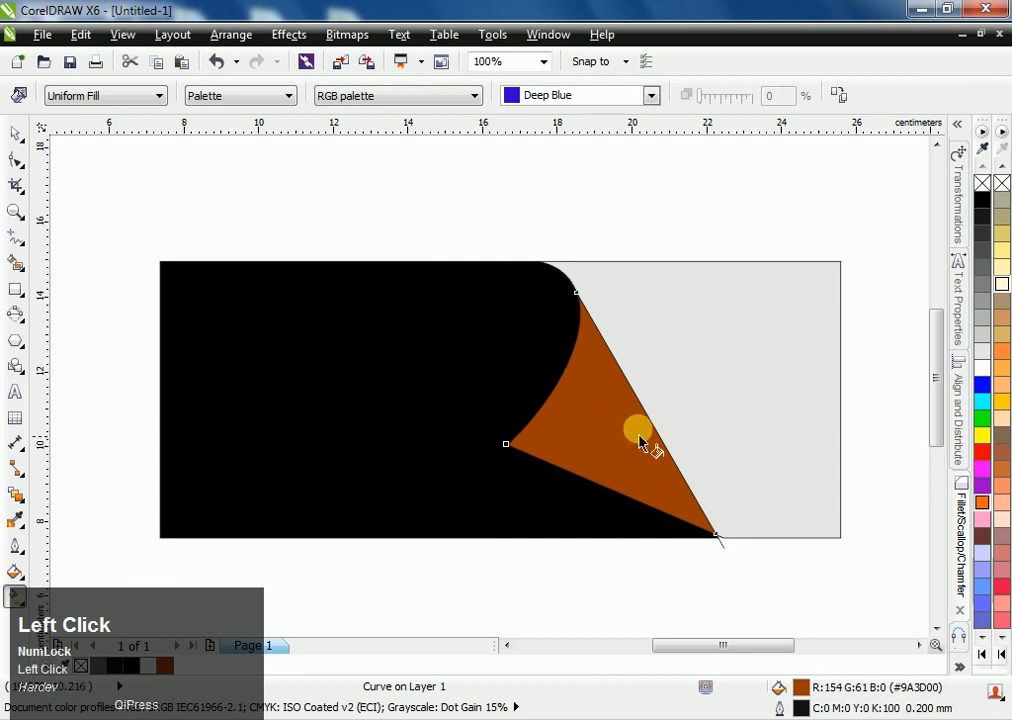
mouse_move(565, 468)
mouse_down()
mouse_move(648, 438)
mouse_move(658, 405)
mouse_move(563, 481)
mouse_up()
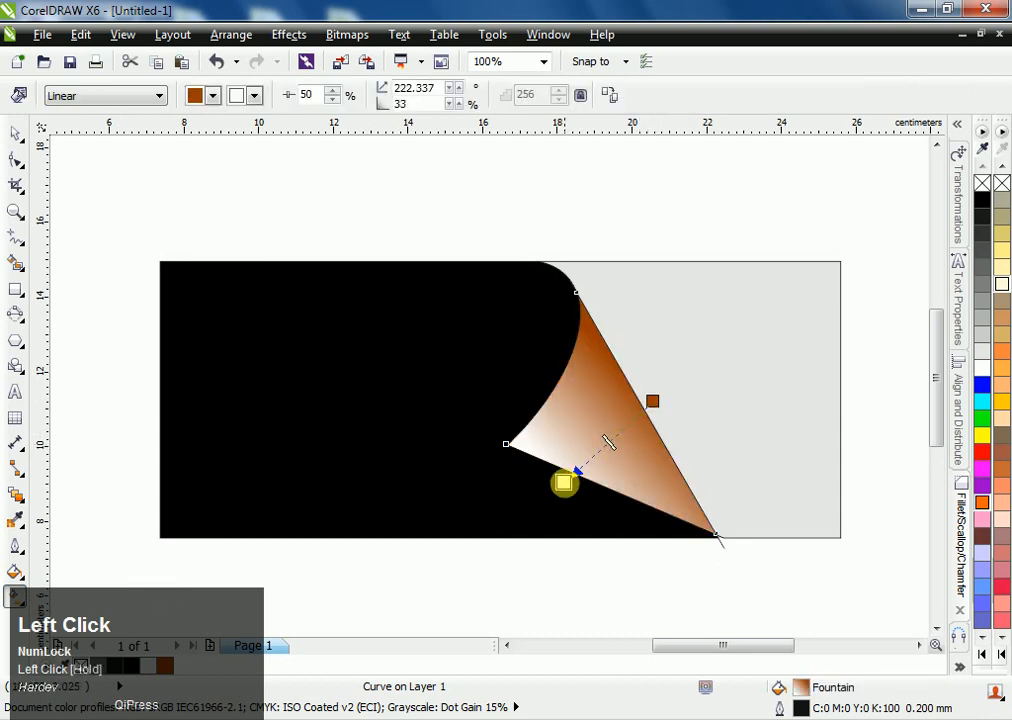
Add an intermediate colour stop at 32% along the flap's gradient and colour it light orange
double_click(627, 426)
drag(624, 430, 623, 428)
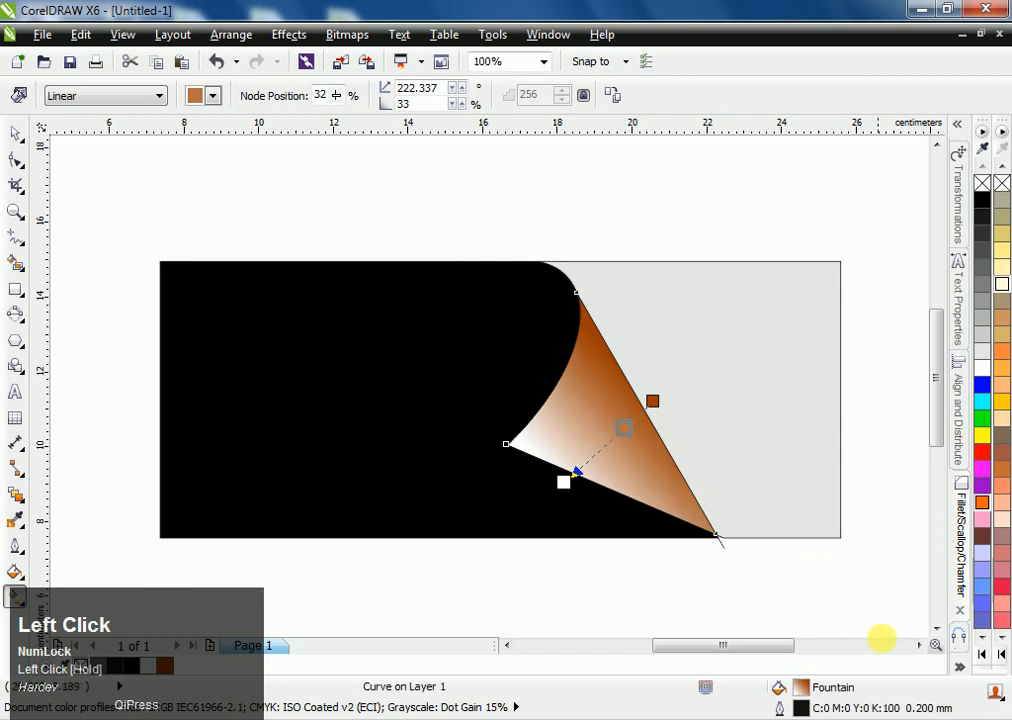
click(979, 655)
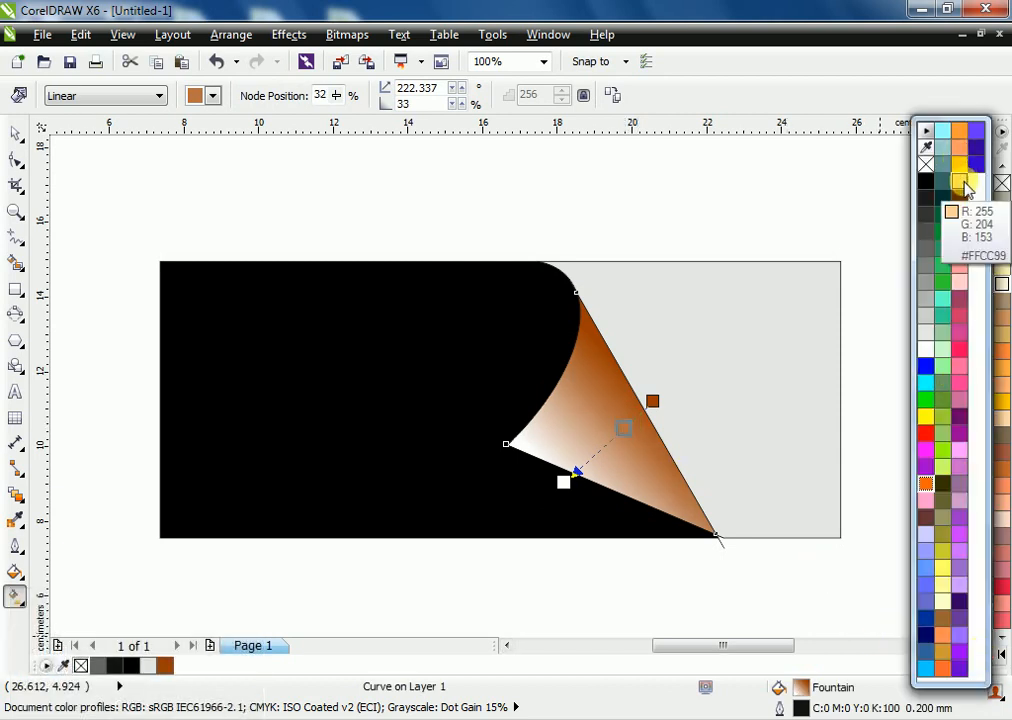
click(942, 670)
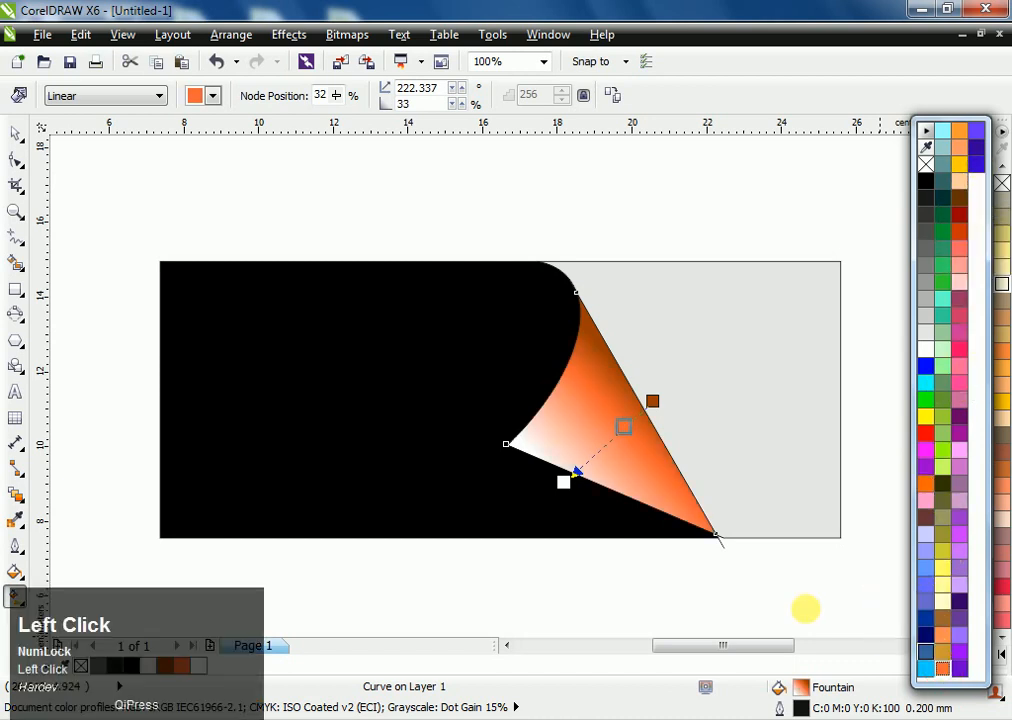
click(958, 131)
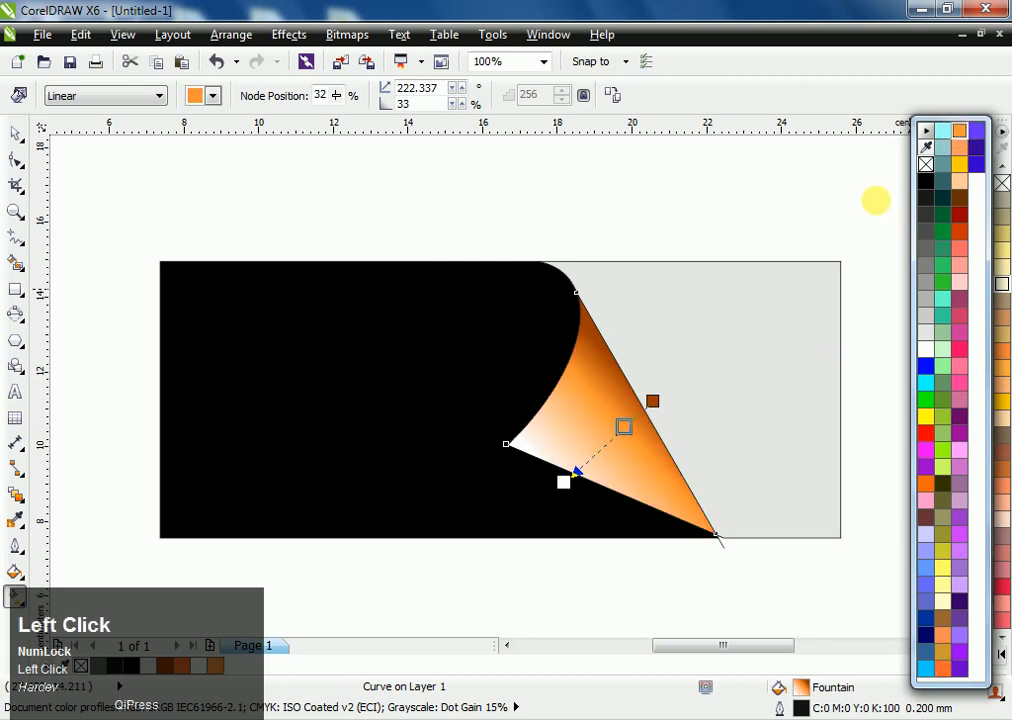
Add a second intermediate colour stop at 65% along the flap's gradient and colour it yellow
double_click(594, 454)
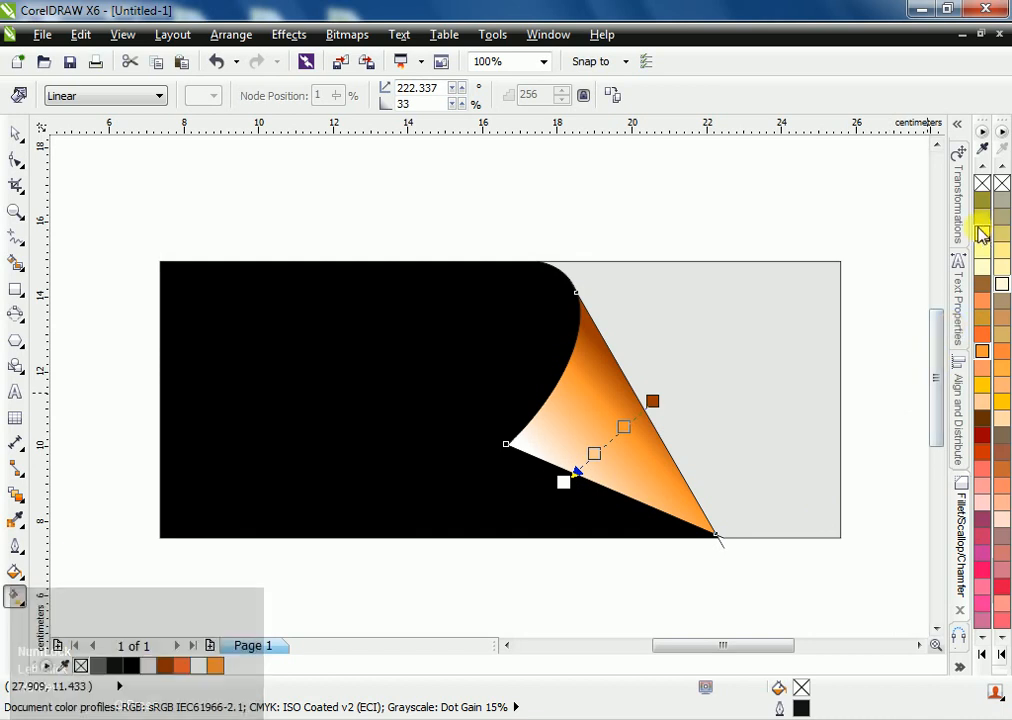
click(983, 233)
click(704, 470)
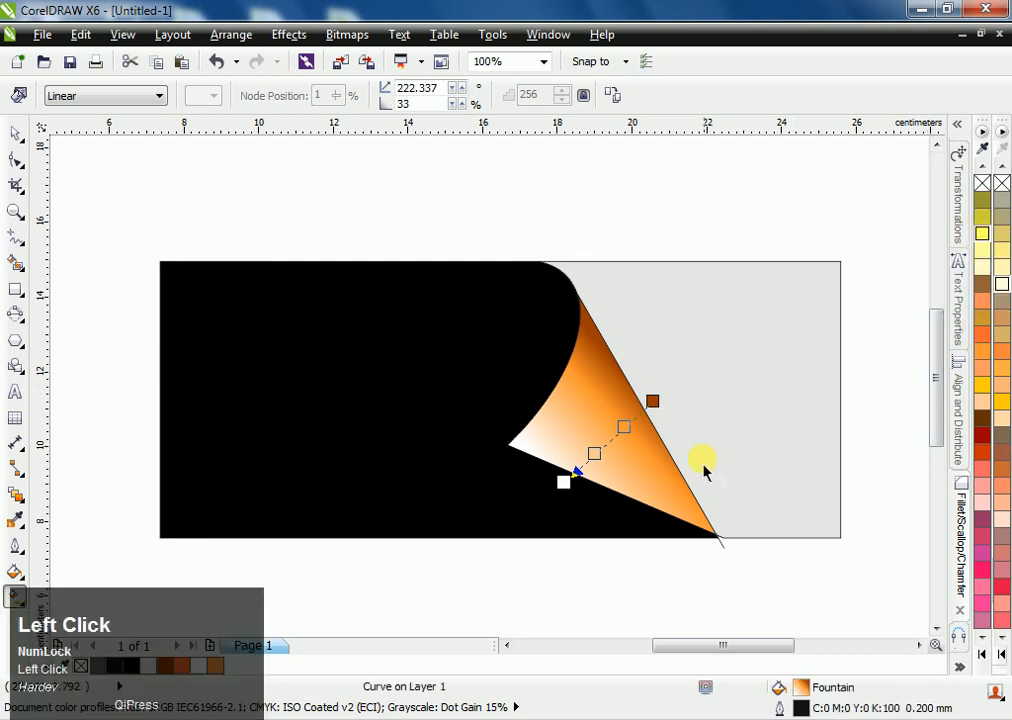
click(594, 455)
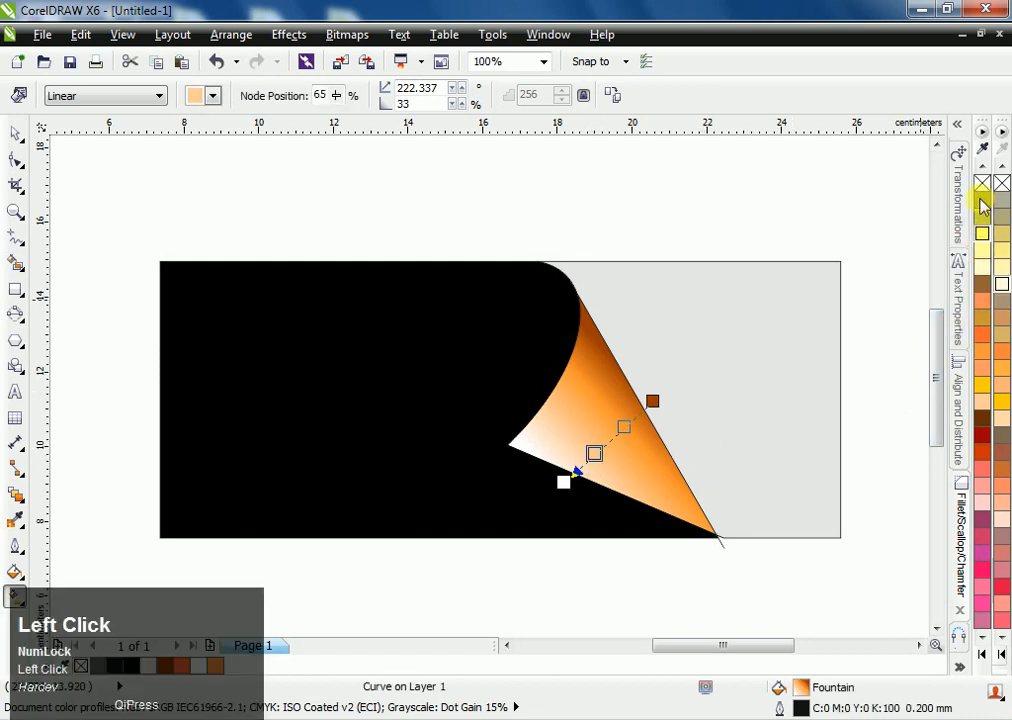
click(984, 248)
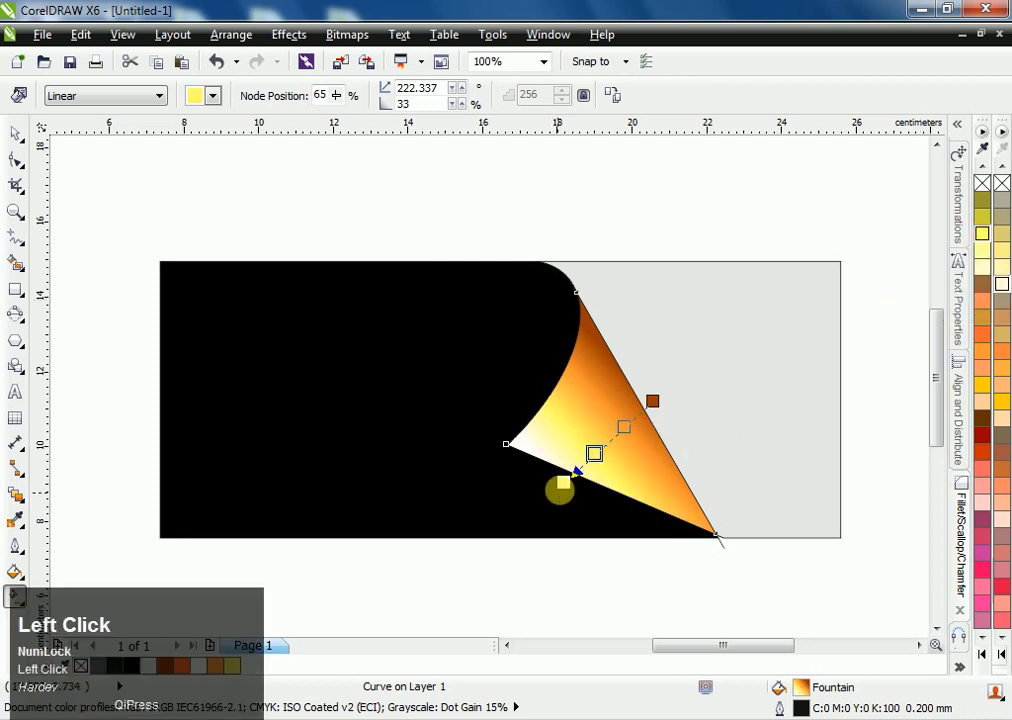
Extend the flap gradient's white end further down-left, remove the yellow intermediate stop, and colour the end stop yellow
drag(562, 483, 509, 505)
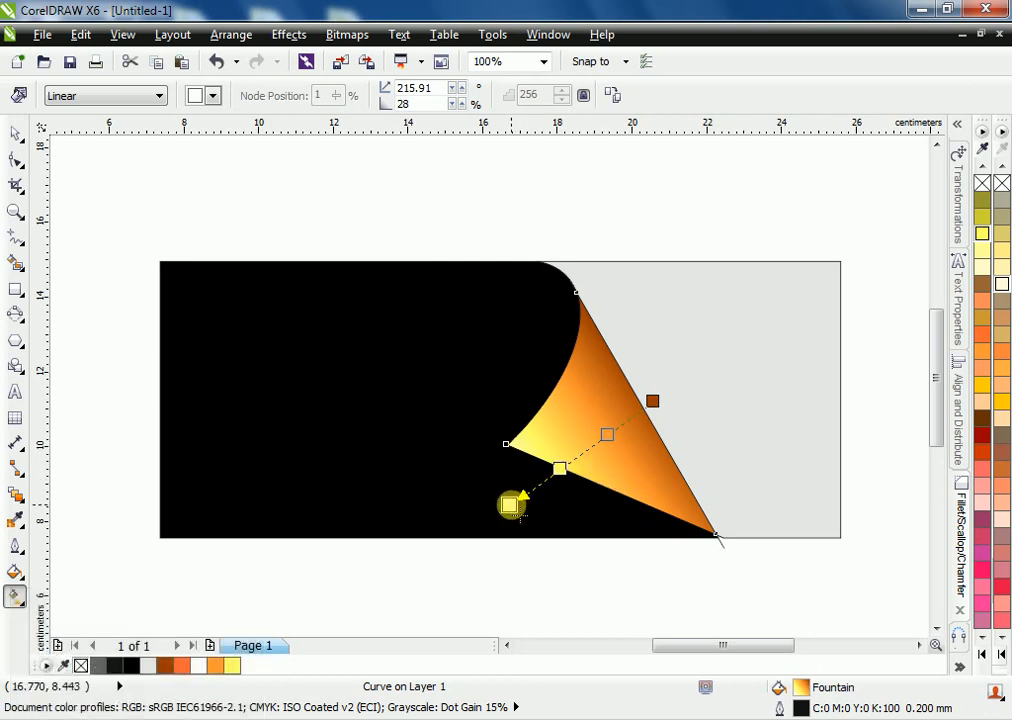
click(510, 504)
double_click(559, 470)
click(509, 505)
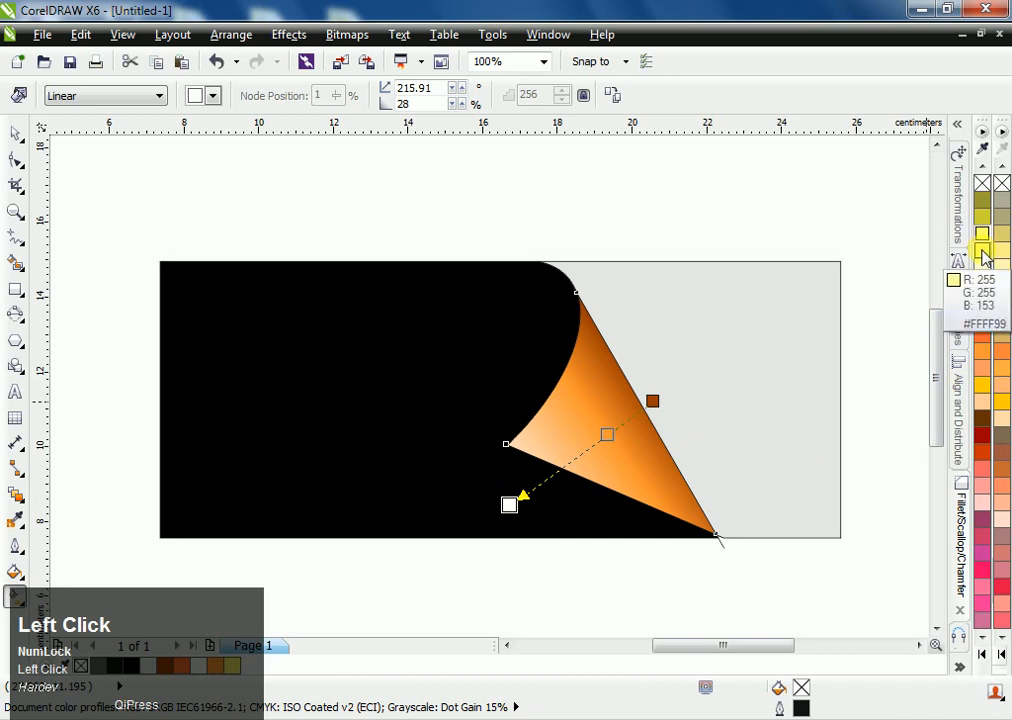
click(984, 663)
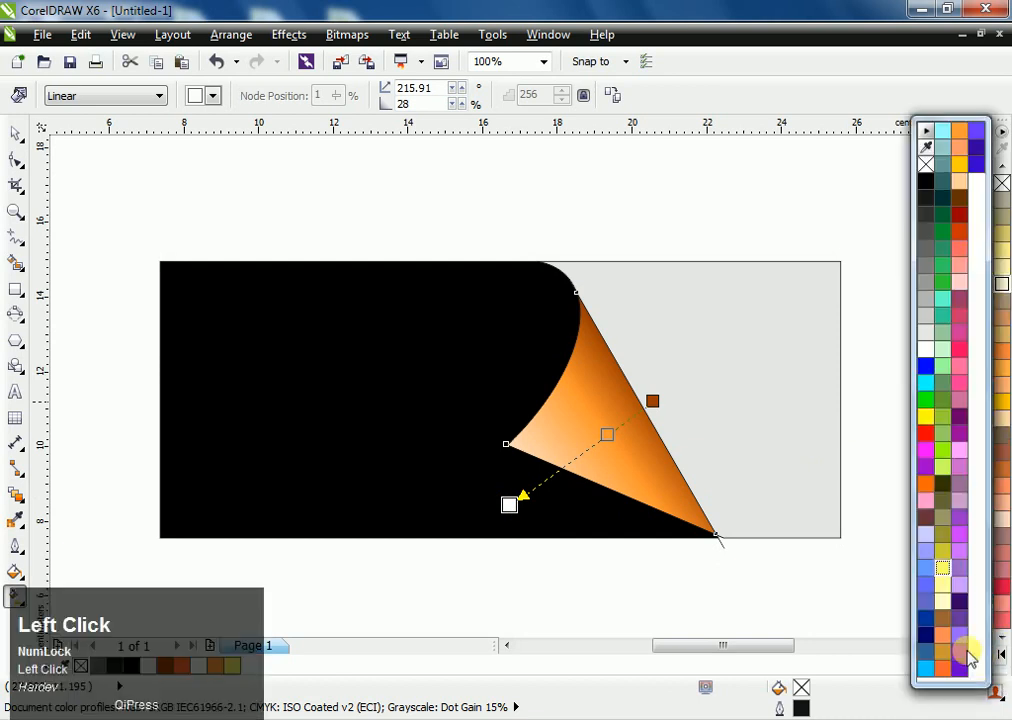
click(945, 575)
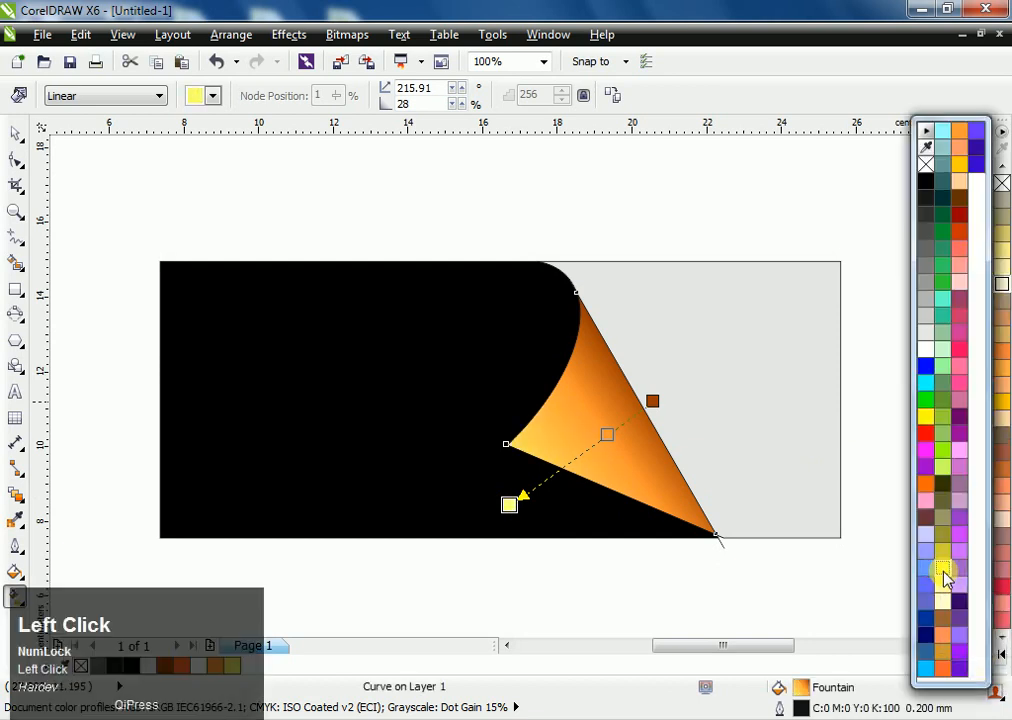
Reposition the flap gradient's ends to an angle of about 213°, with the orange stop at 37%
drag(607, 434, 589, 447)
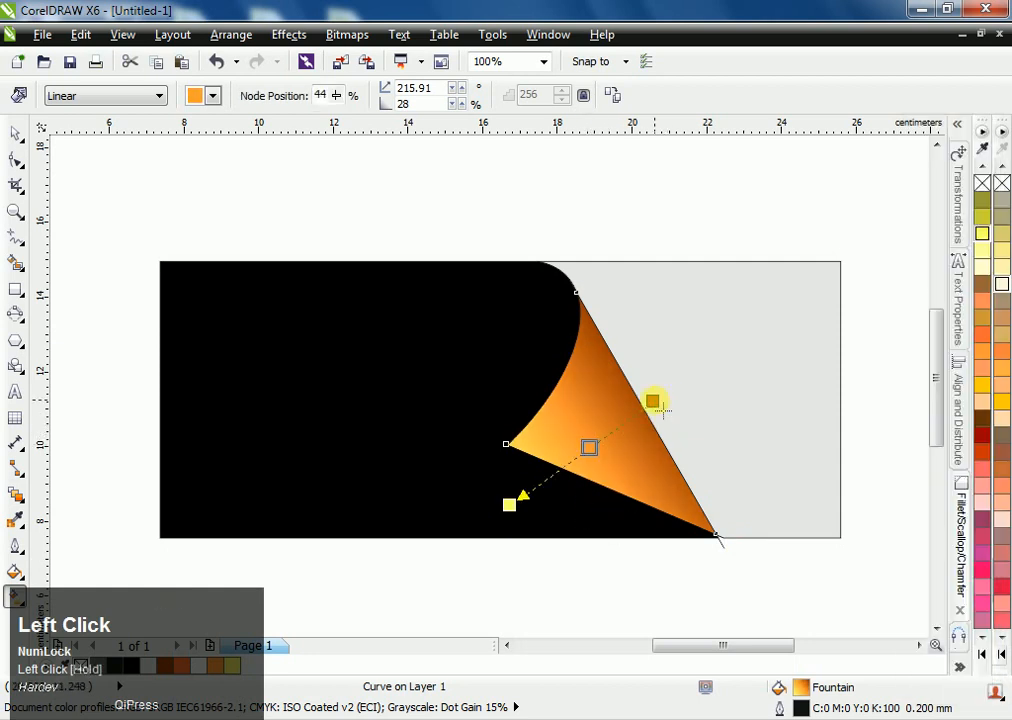
drag(652, 401, 608, 437)
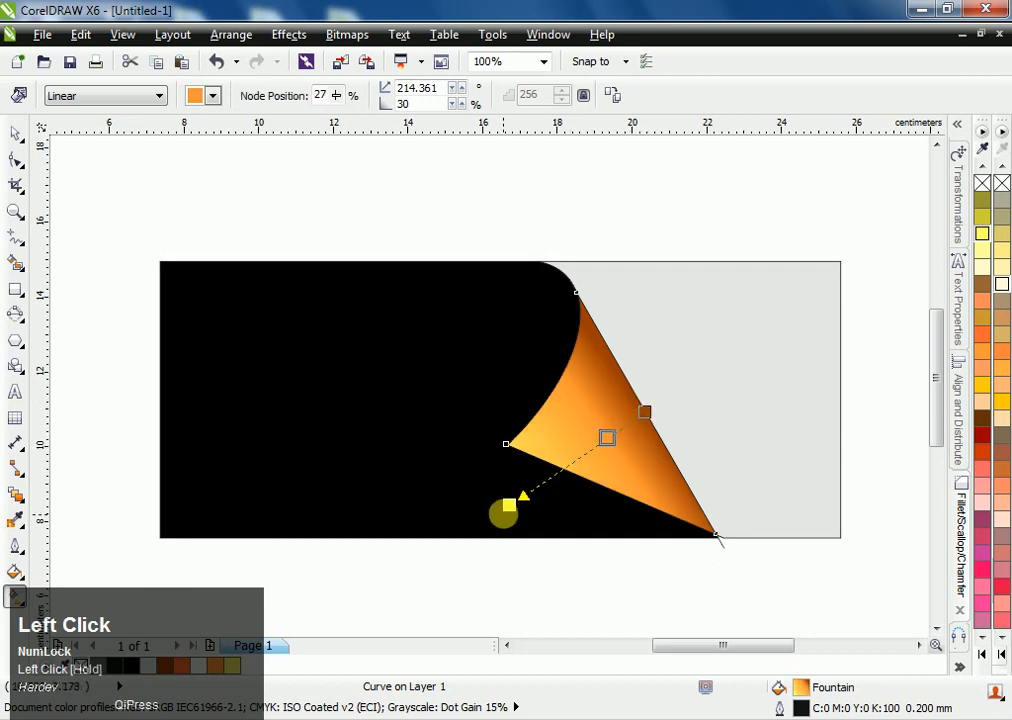
drag(509, 505, 527, 492)
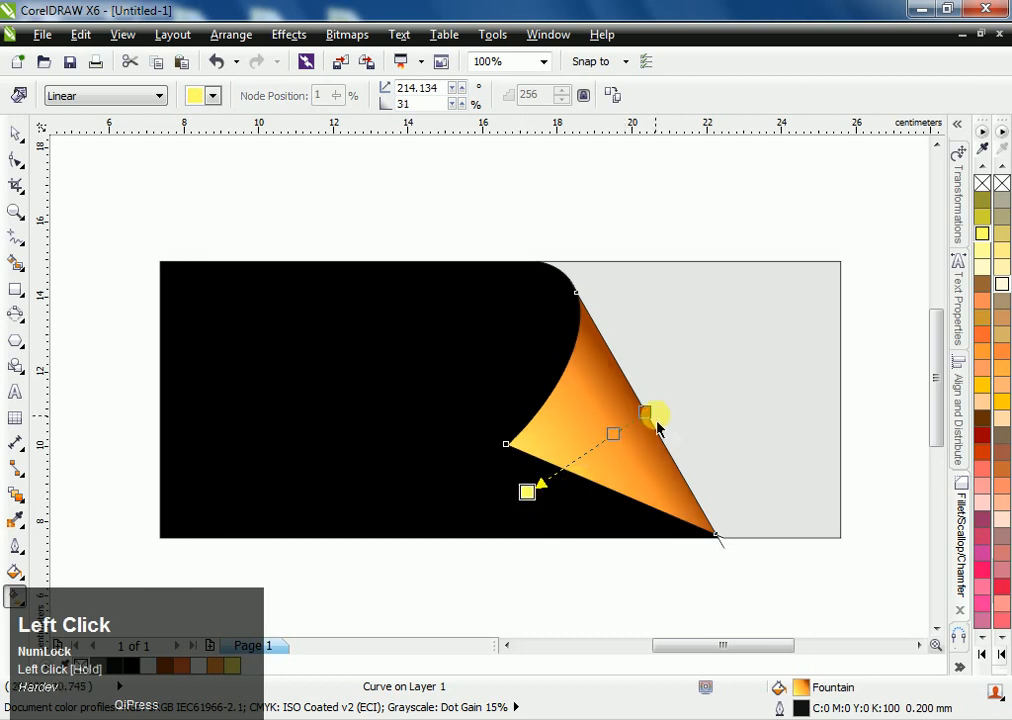
drag(647, 412, 600, 443)
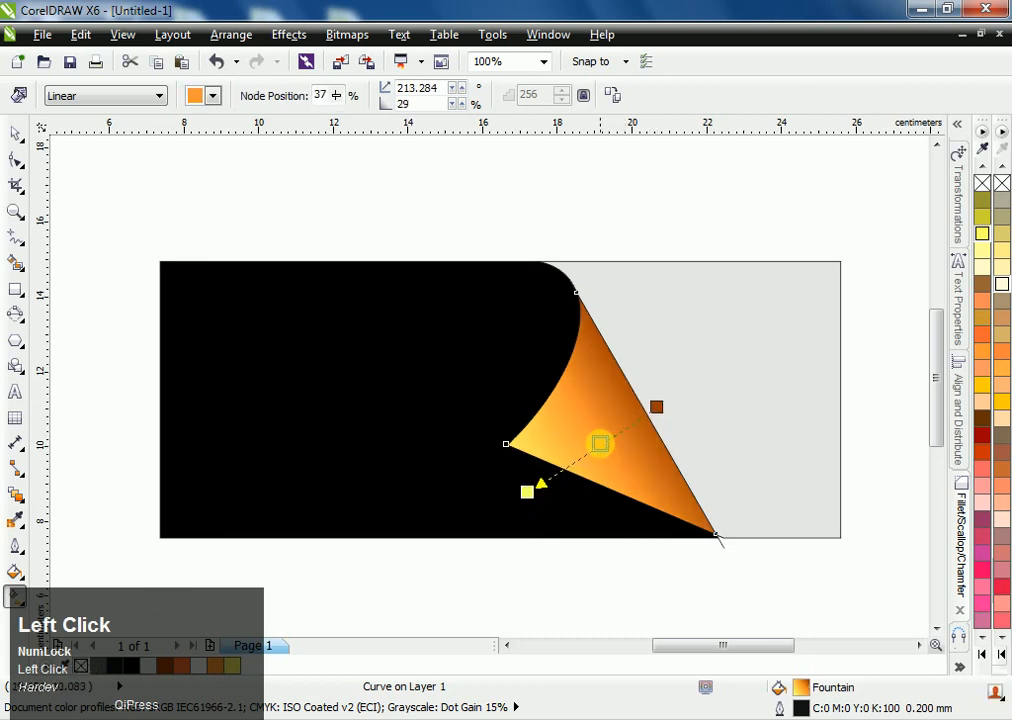
key(space)
click(614, 574)
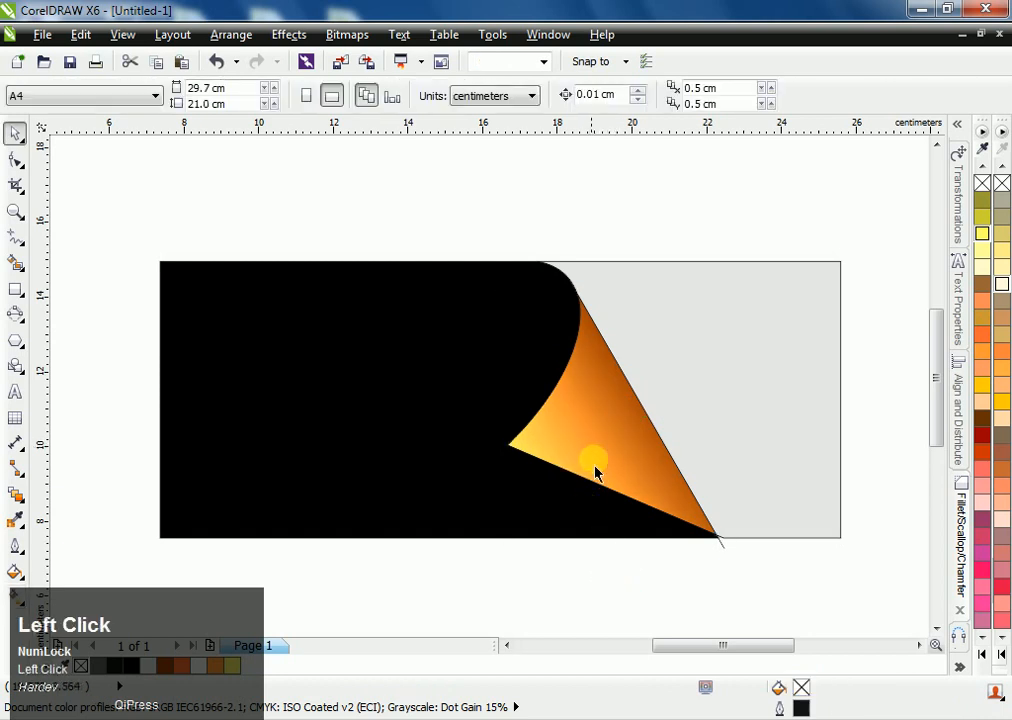
Remove the outline from the gradient-filled flap
click(594, 468)
right_click(981, 190)
click(779, 232)
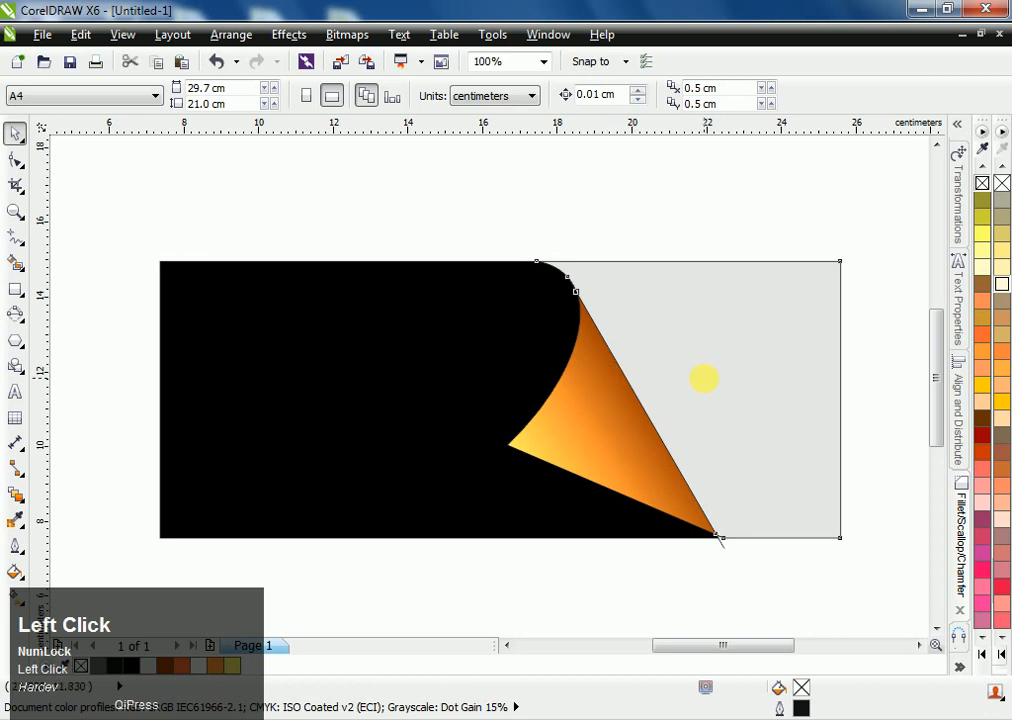
Apply a horizontal linear fountain fill to the light grey shape, from dark grey at the slanted line to white beyond its far edge
click(706, 385)
key(space)
click(782, 403)
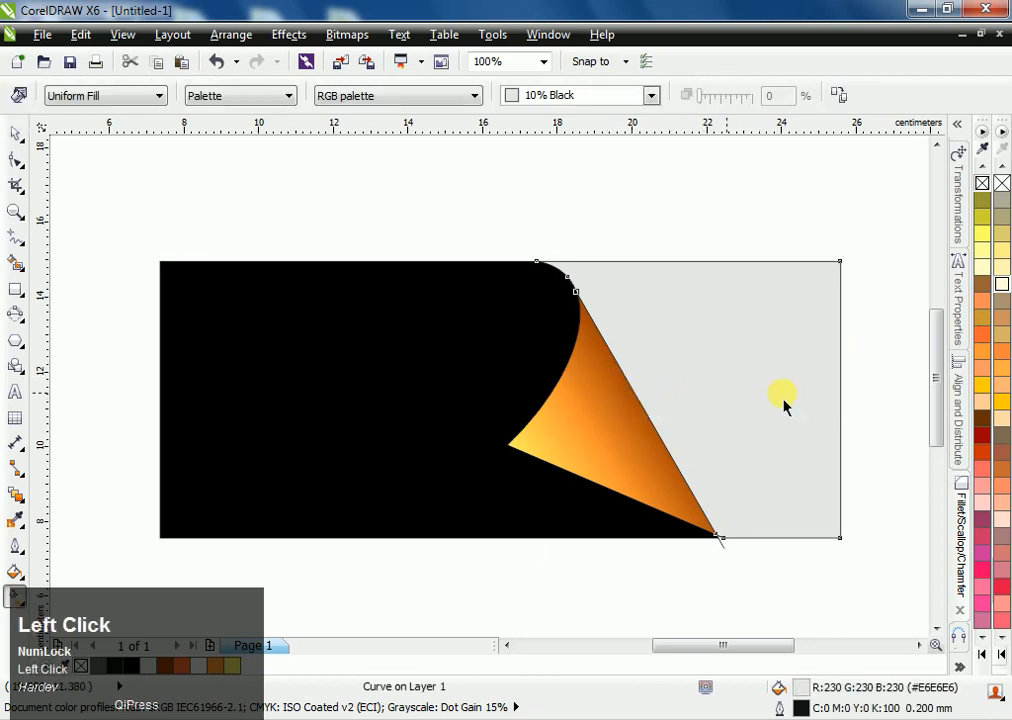
drag(634, 392, 866, 392)
click(640, 392)
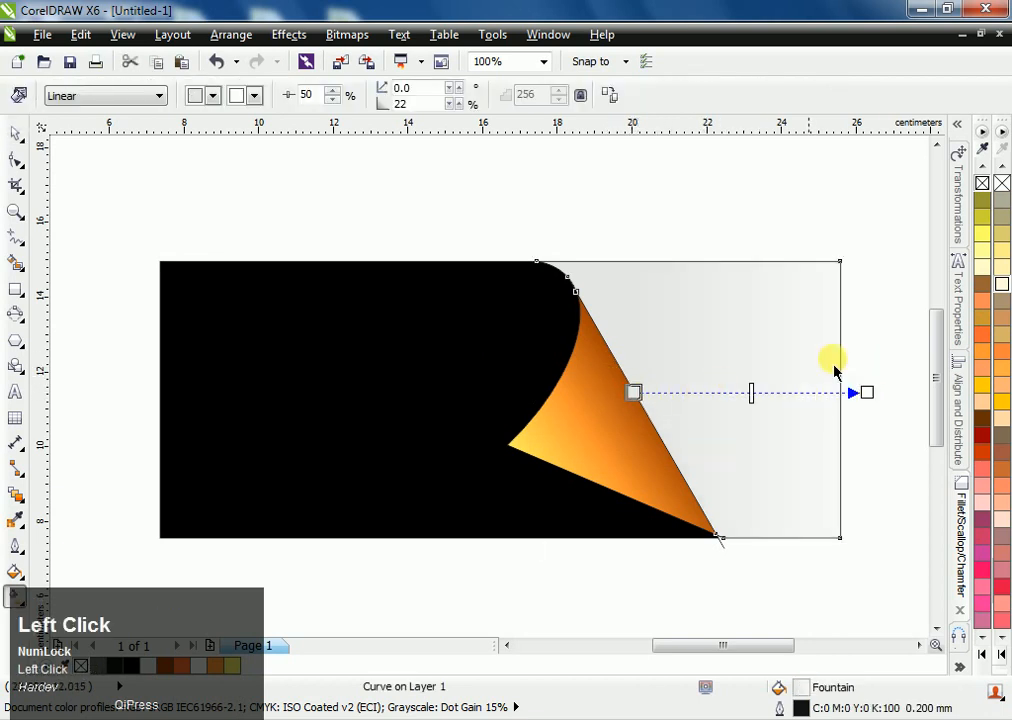
click(982, 637)
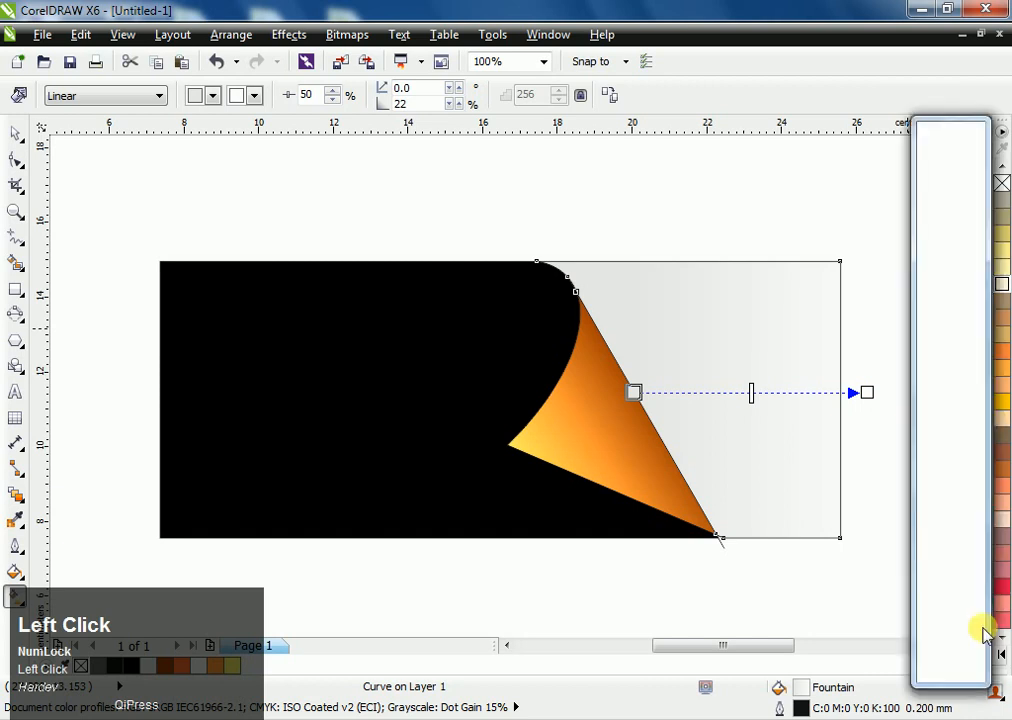
click(924, 228)
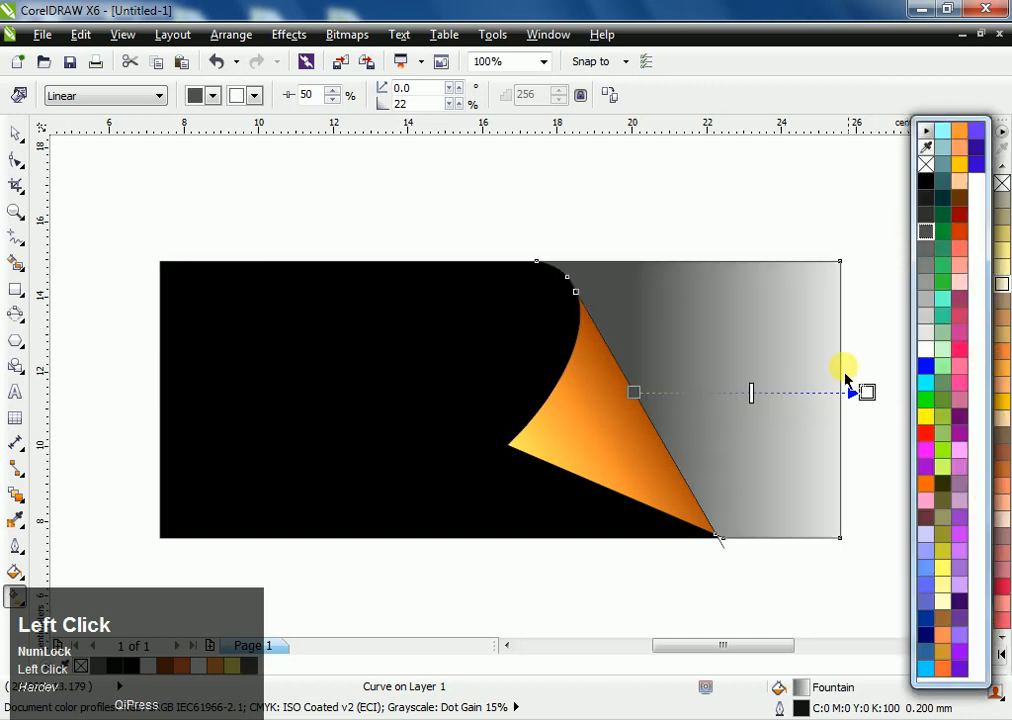
Tilt the grey shape's gradient to about 28° across the slanted line, starting within the flap and ending shortly beyond the line
drag(866, 392, 758, 329)
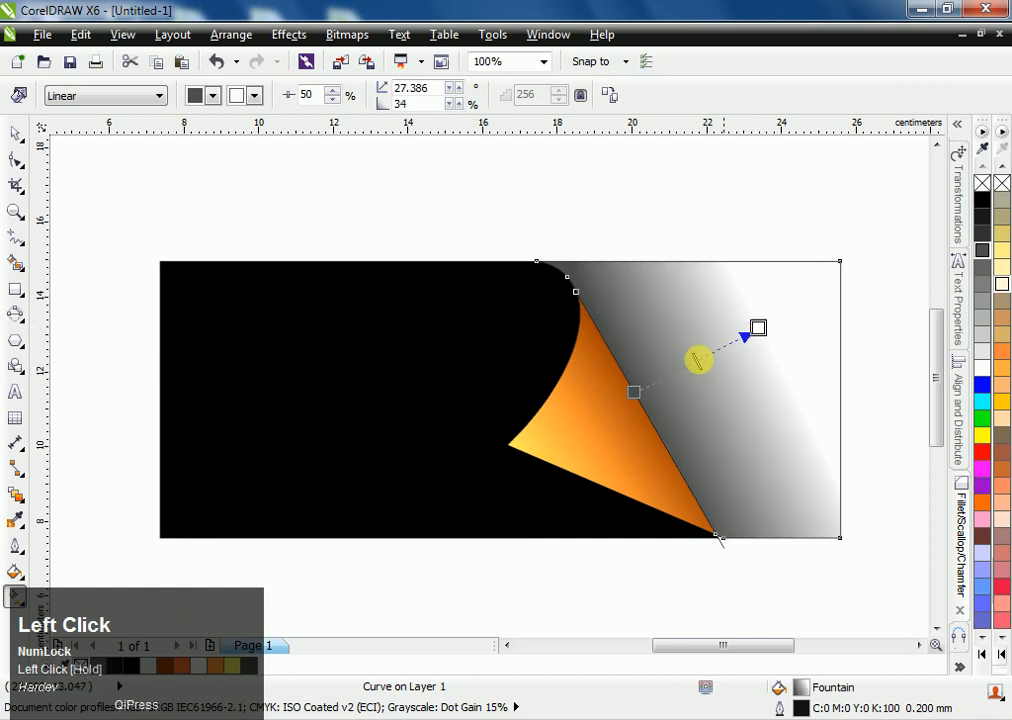
drag(635, 395, 541, 443)
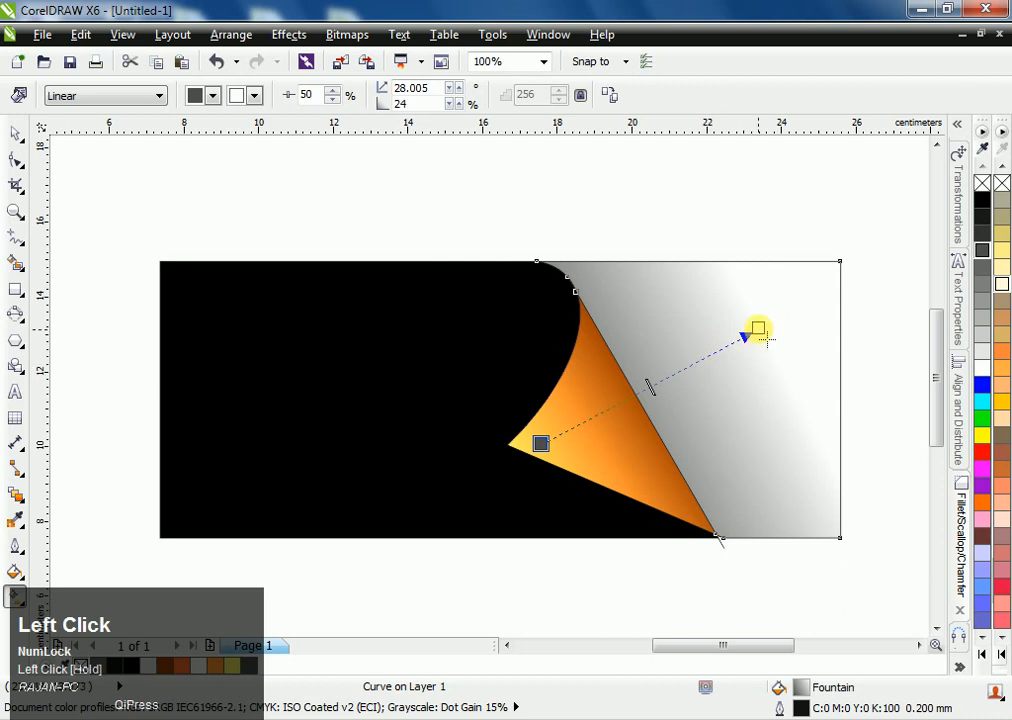
drag(758, 329, 710, 353)
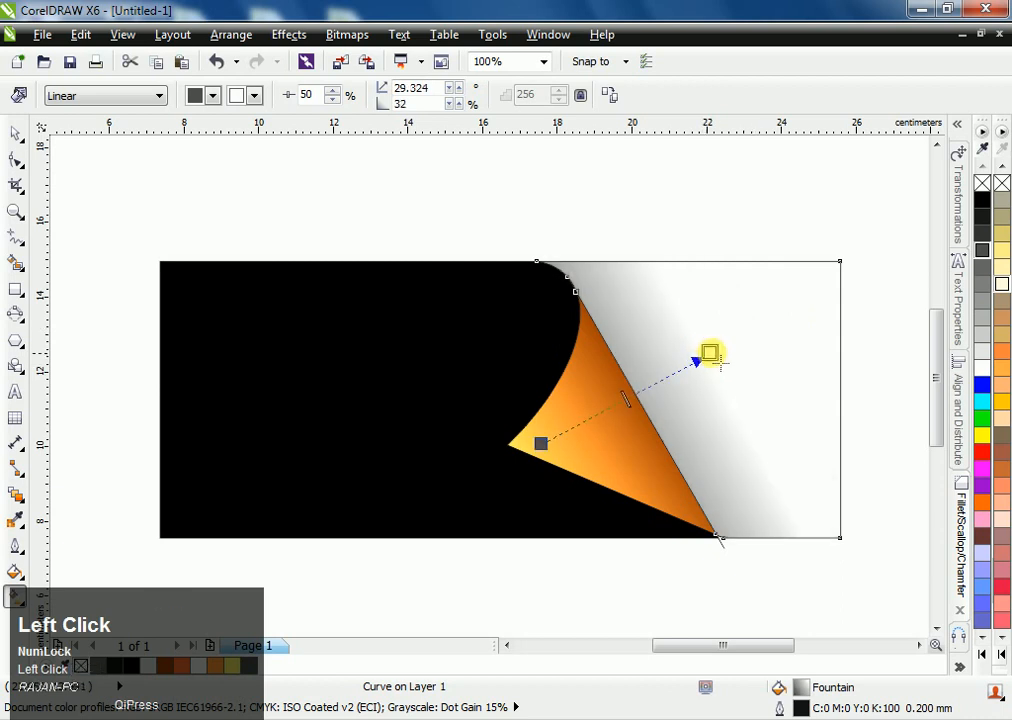
Change the grey gradient's white end to light grey and set its midpoint to 27%
click(978, 358)
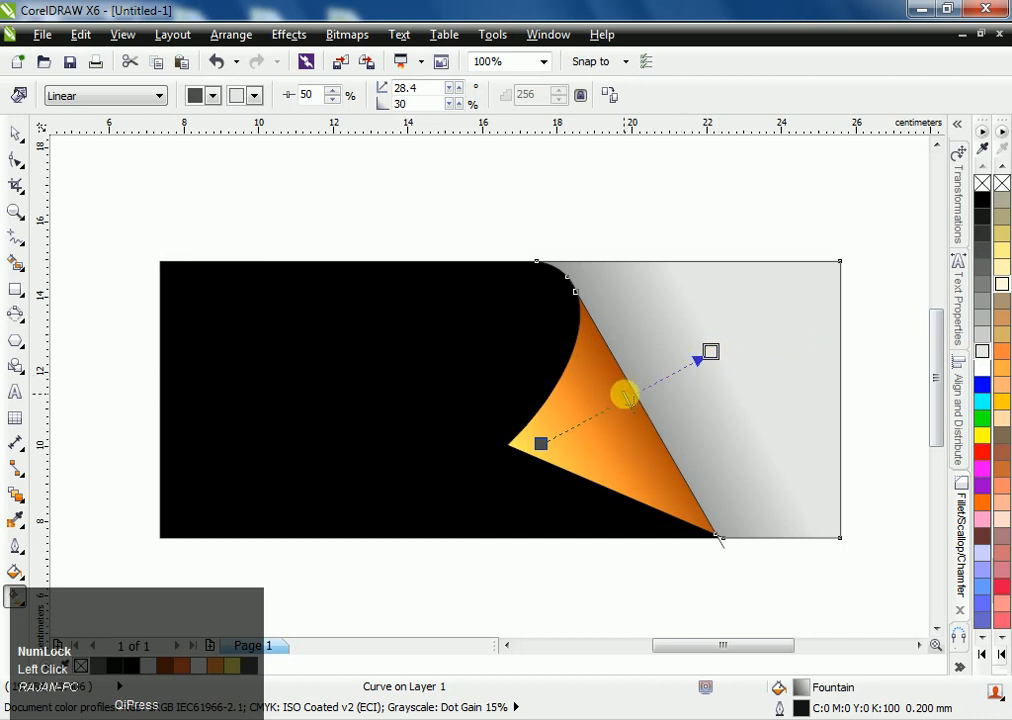
drag(627, 399, 585, 415)
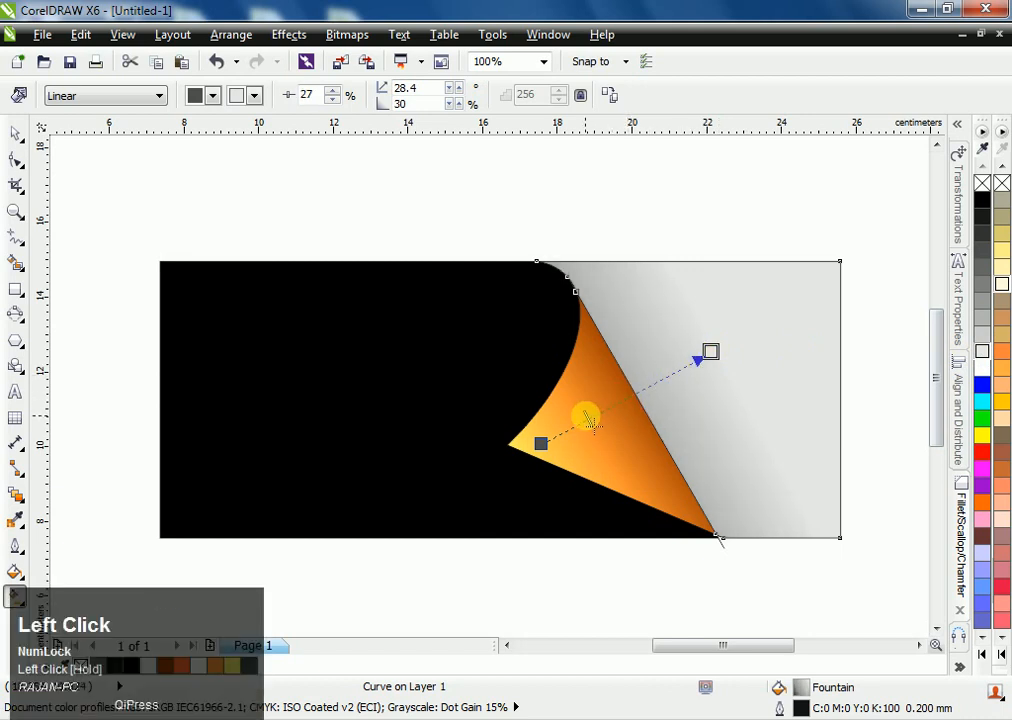
key(space)
click(847, 399)
key(space)
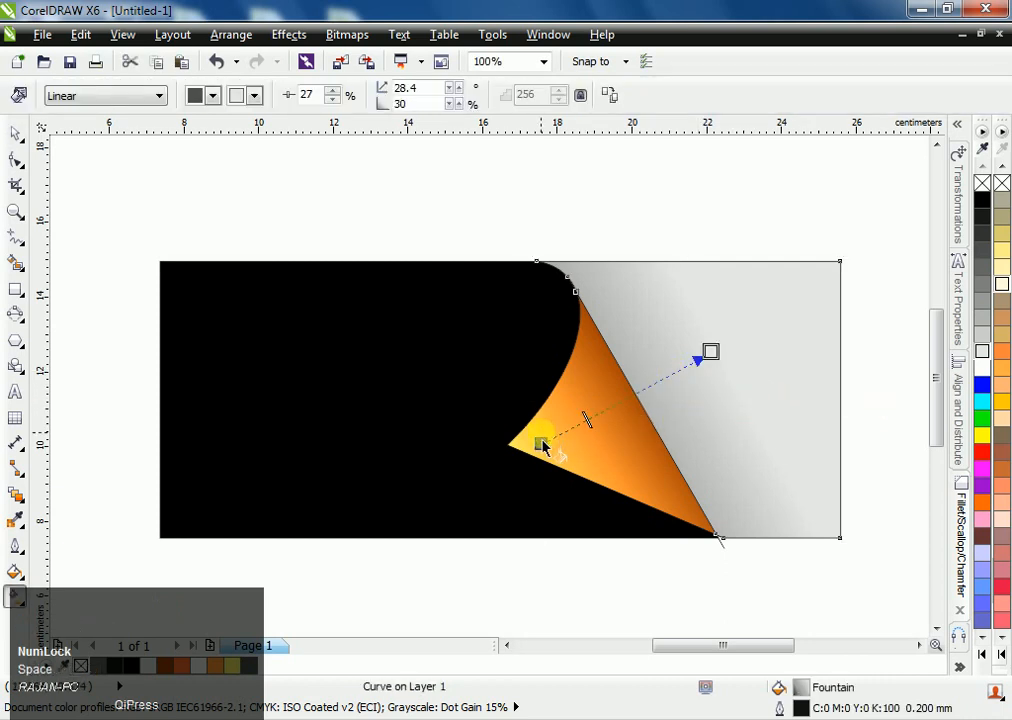
Shorten the grey gradient from both ends at about 29° and darken its start colour to near-black
drag(541, 445, 577, 427)
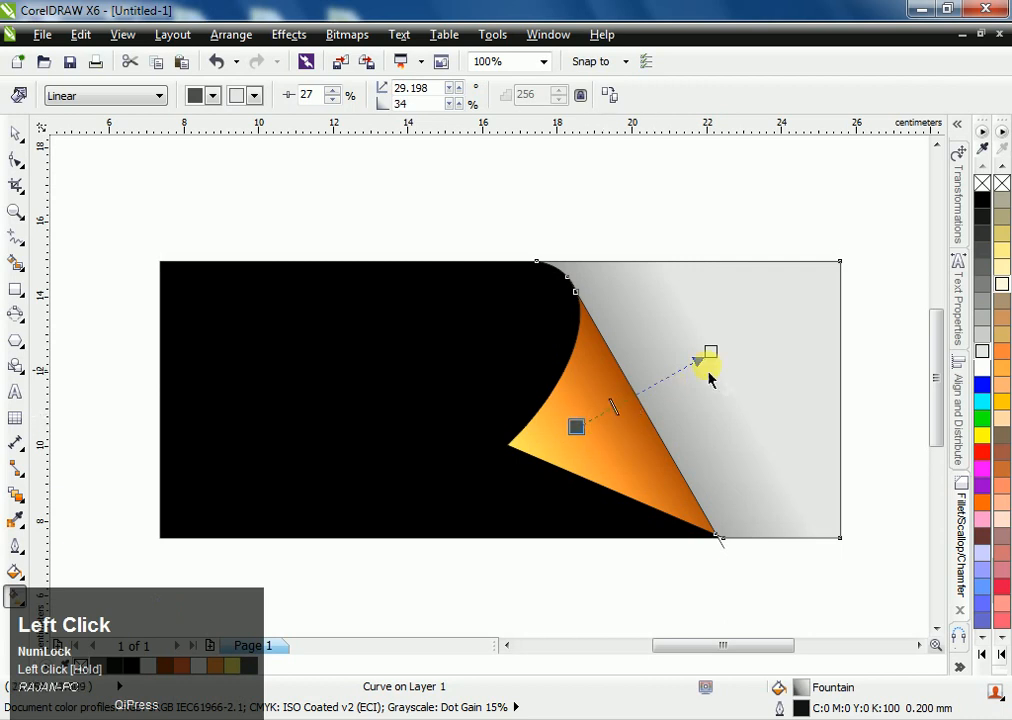
drag(711, 352, 689, 363)
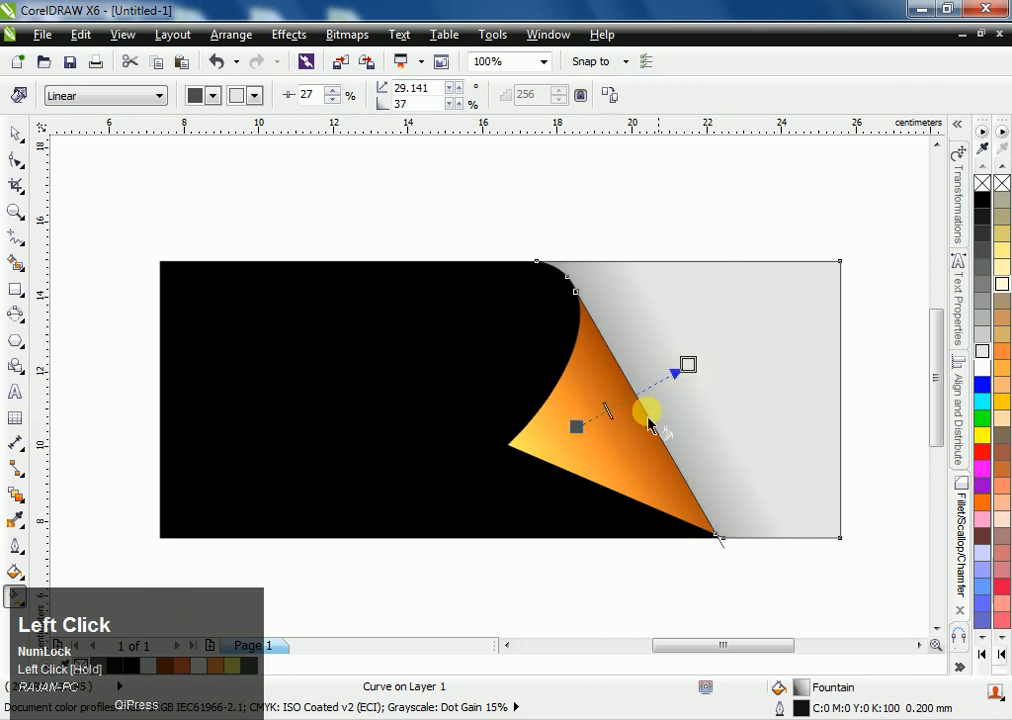
click(576, 427)
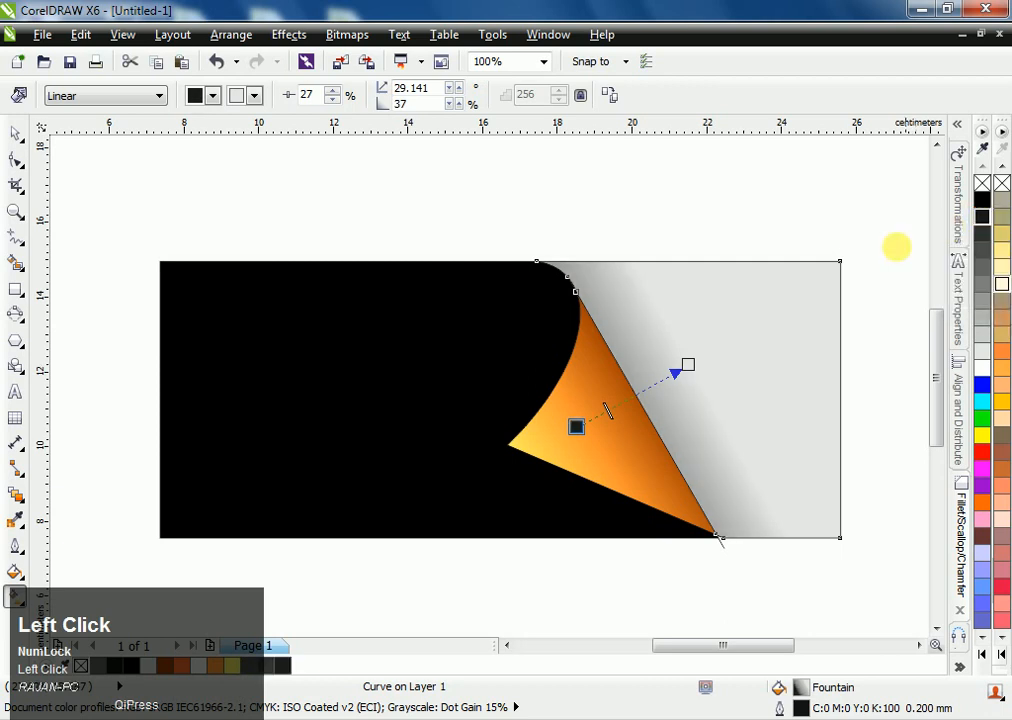
key(space)
click(863, 226)
Remove the outline from the grey gradient shape beside the flap
click(751, 352)
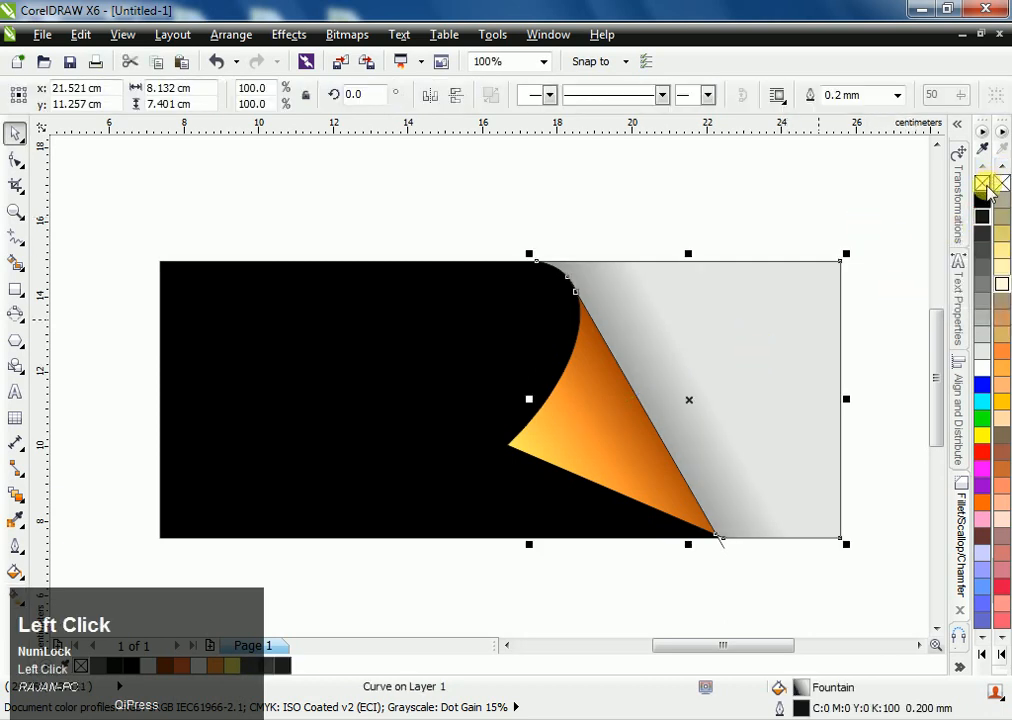
right_click(984, 185)
click(883, 339)
scroll(860, 385, left, 1)
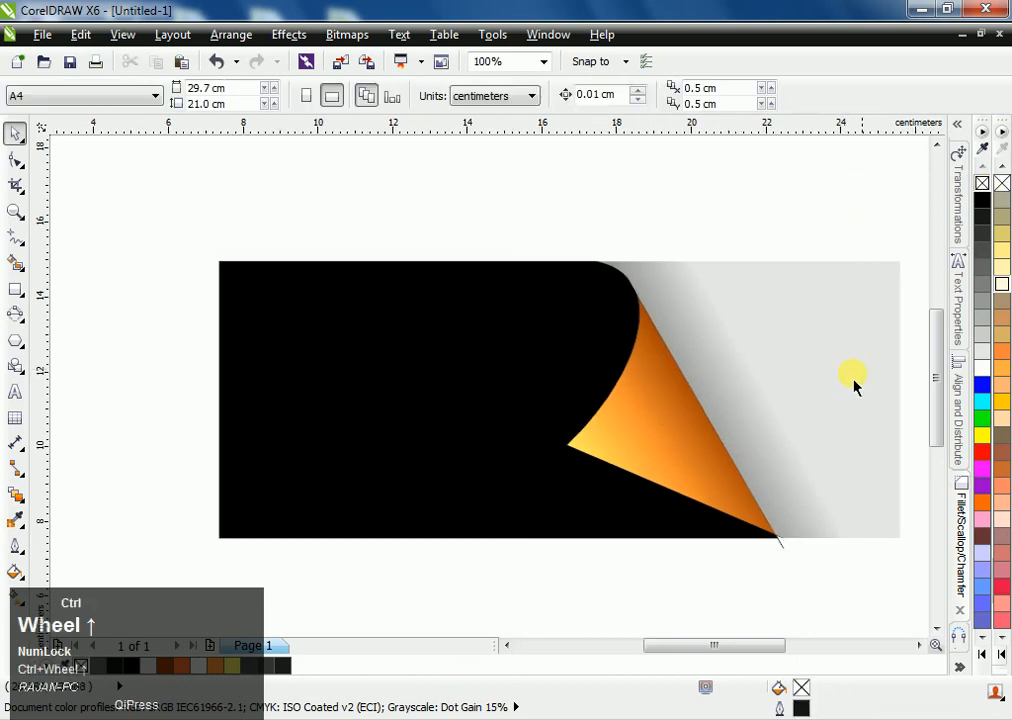
Apply a linear gradient of about 22° to the black shape, black at both ends with a dark grey intermediate colour at 82%
click(422, 398)
key(space)
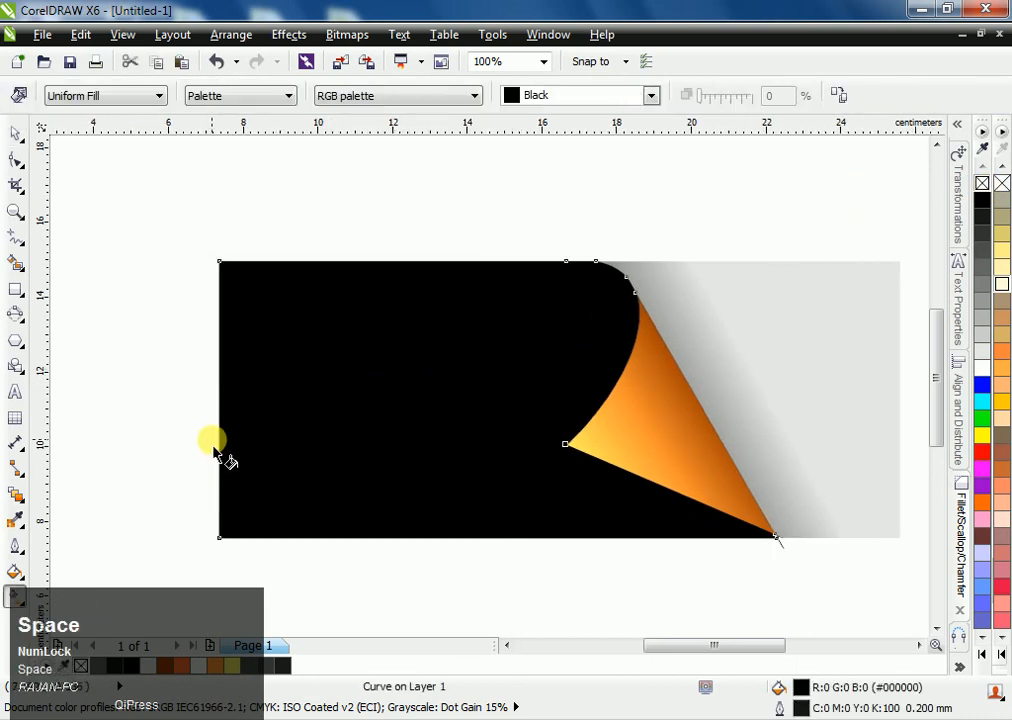
drag(210, 519, 611, 355)
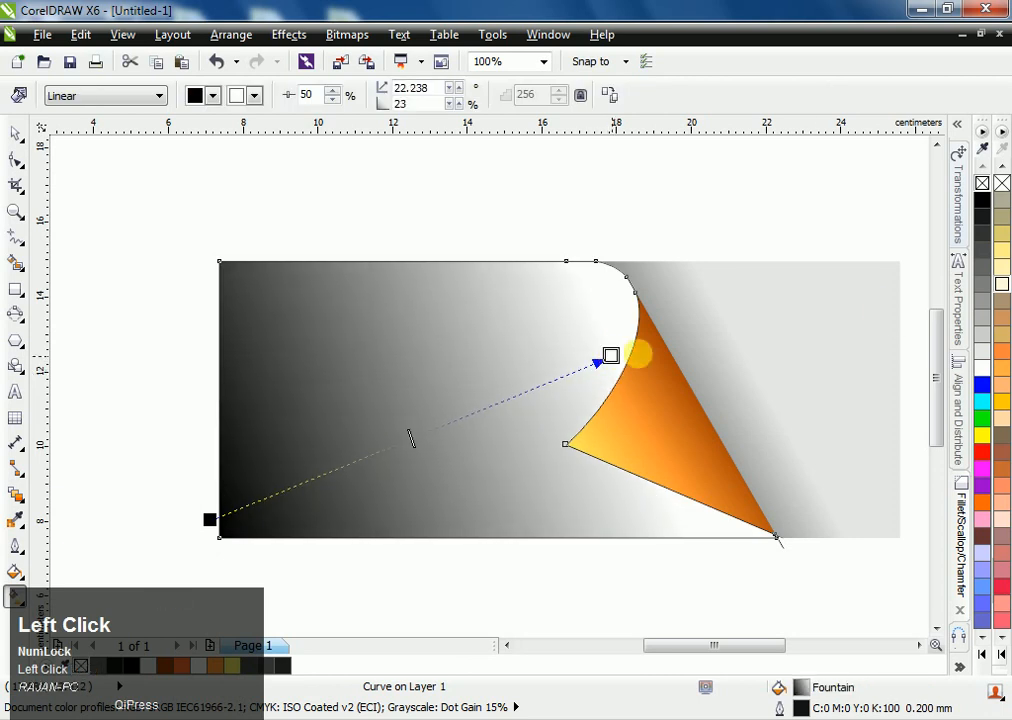
click(982, 200)
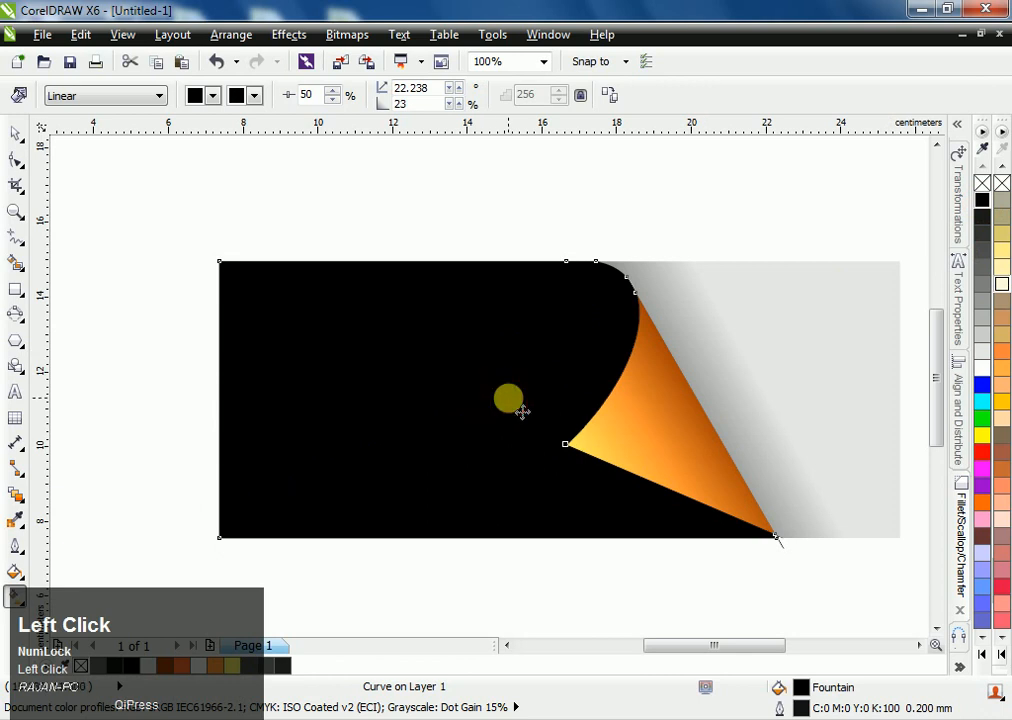
drag(506, 398, 540, 386)
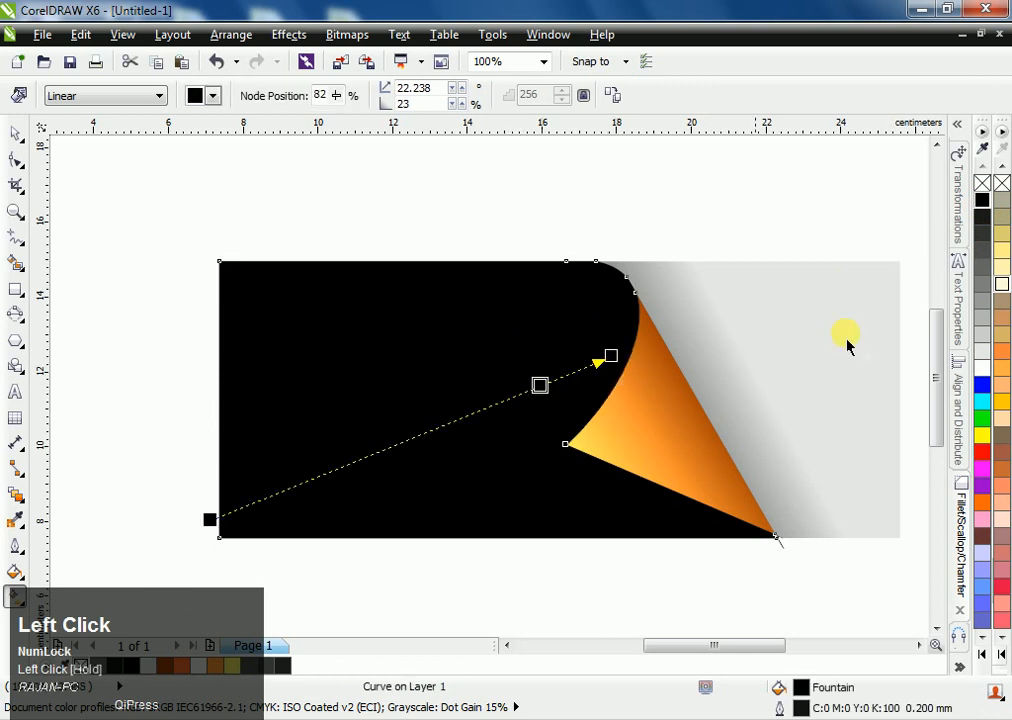
click(985, 270)
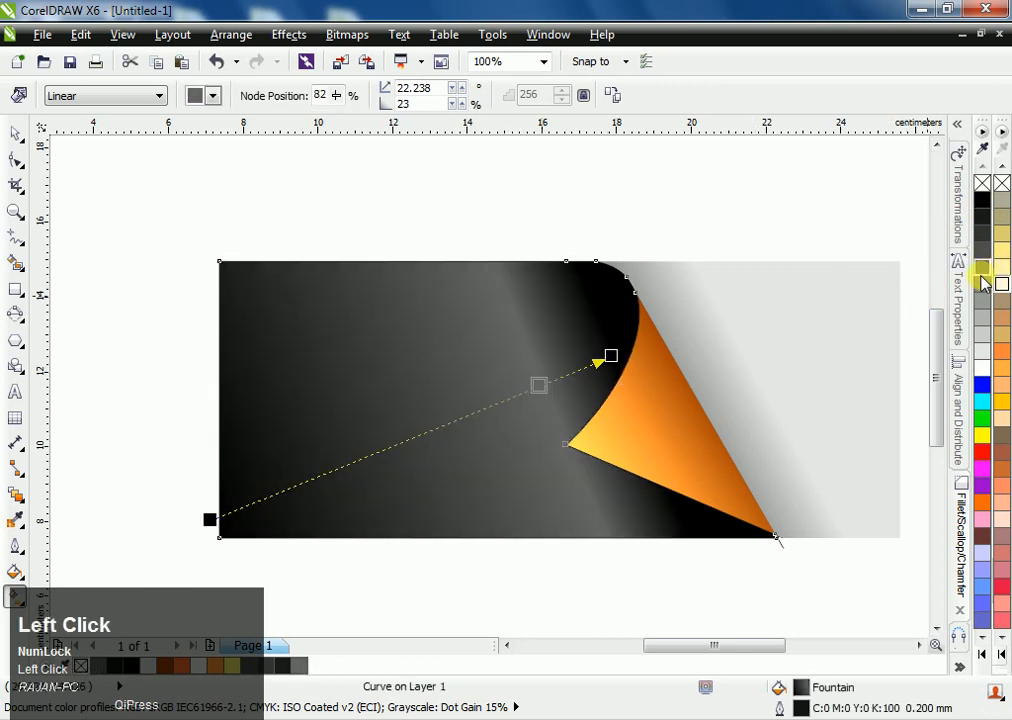
Extend the dark shape's gradient onto the flap at about 24° and set its intermediate colour to near-black at 81%
drag(611, 356, 651, 320)
mouse_move(575, 352)
mouse_down()
mouse_move(561, 366)
mouse_move(568, 357)
mouse_up()
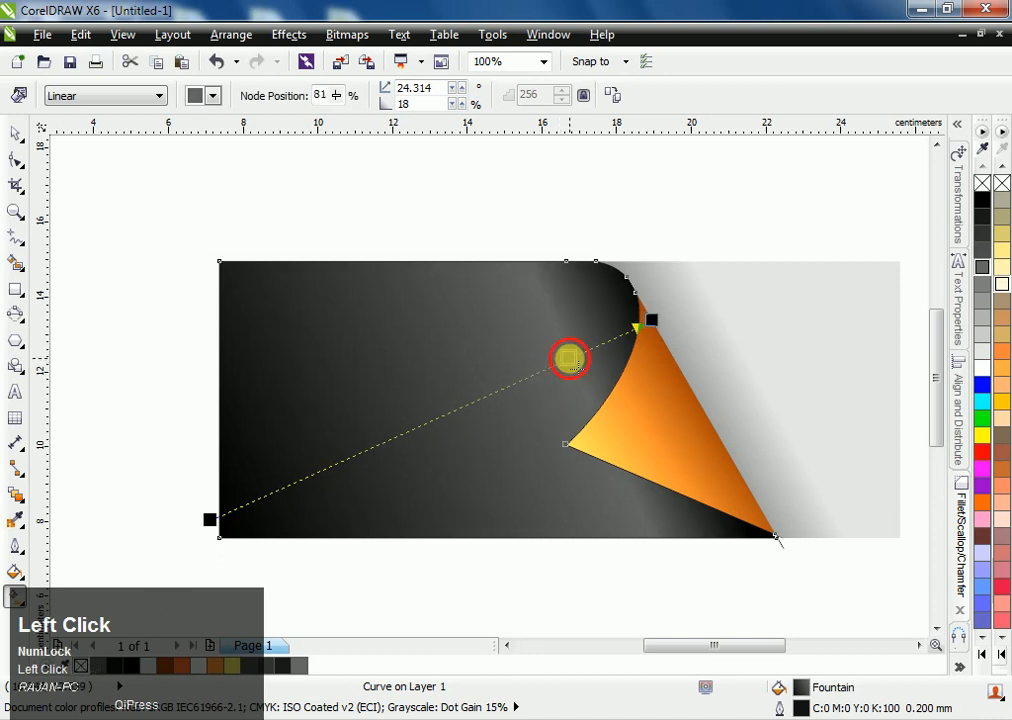
click(981, 232)
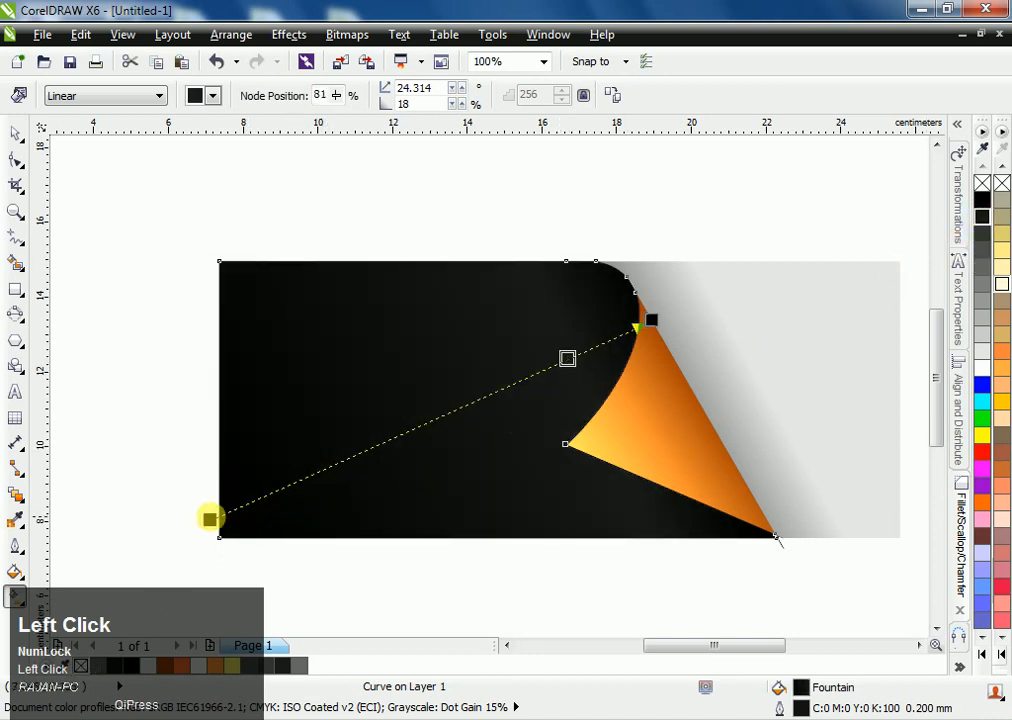
Change the gradient's start colour to dark charcoal and shift its intermediate colour slightly towards the start
click(983, 266)
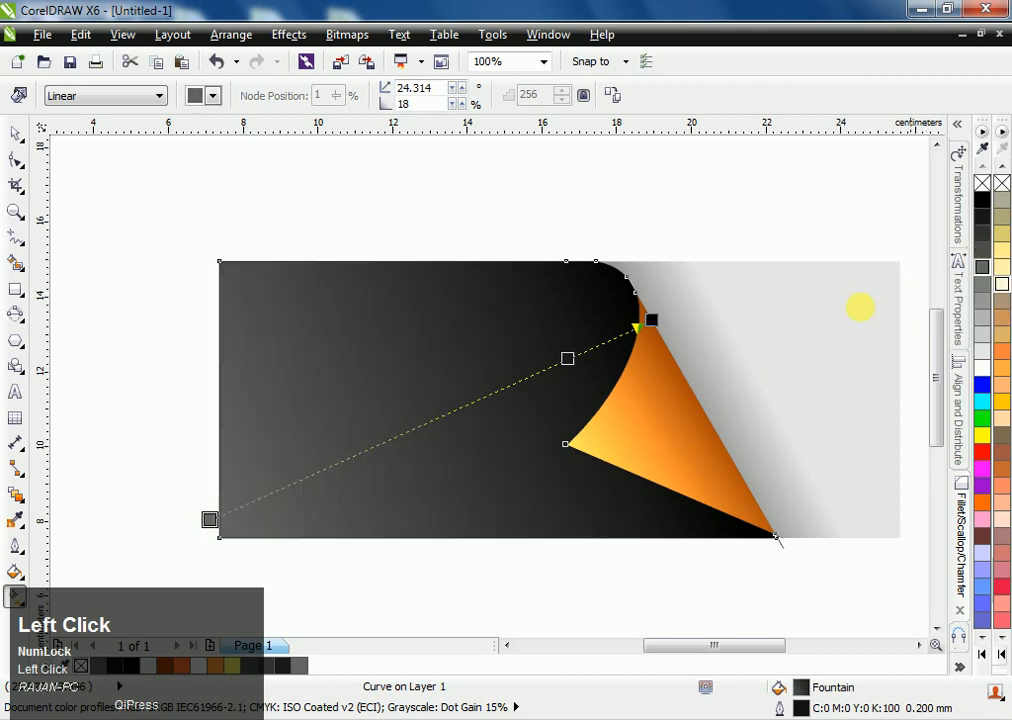
mouse_move(564, 356)
mouse_down()
mouse_move(545, 368)
mouse_move(553, 362)
mouse_up()
click(209, 519)
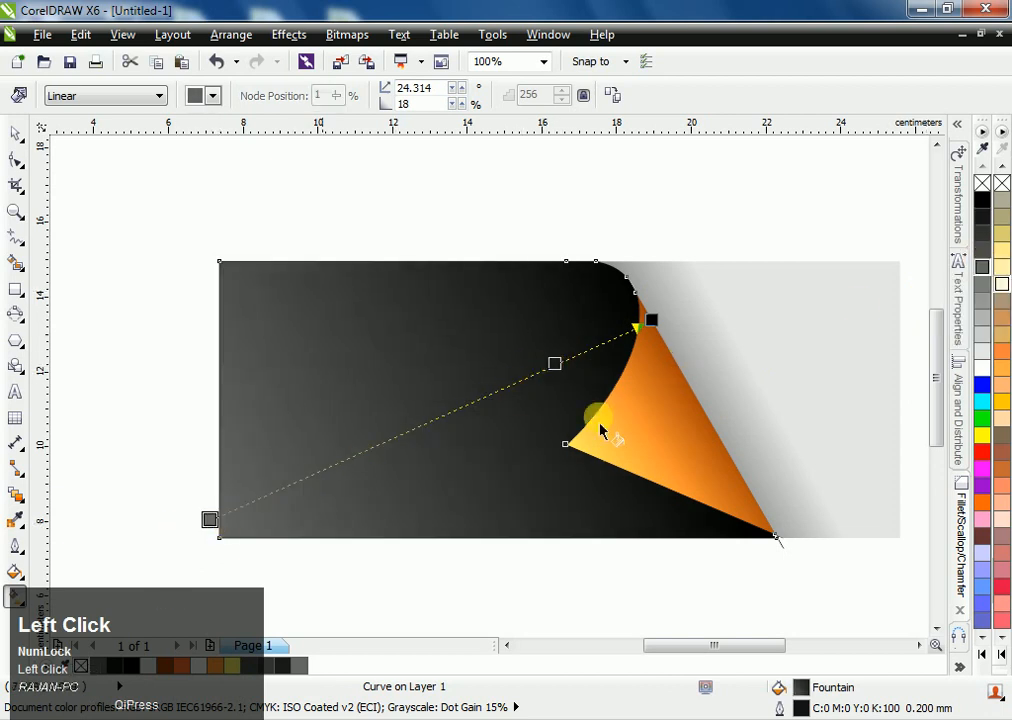
click(984, 250)
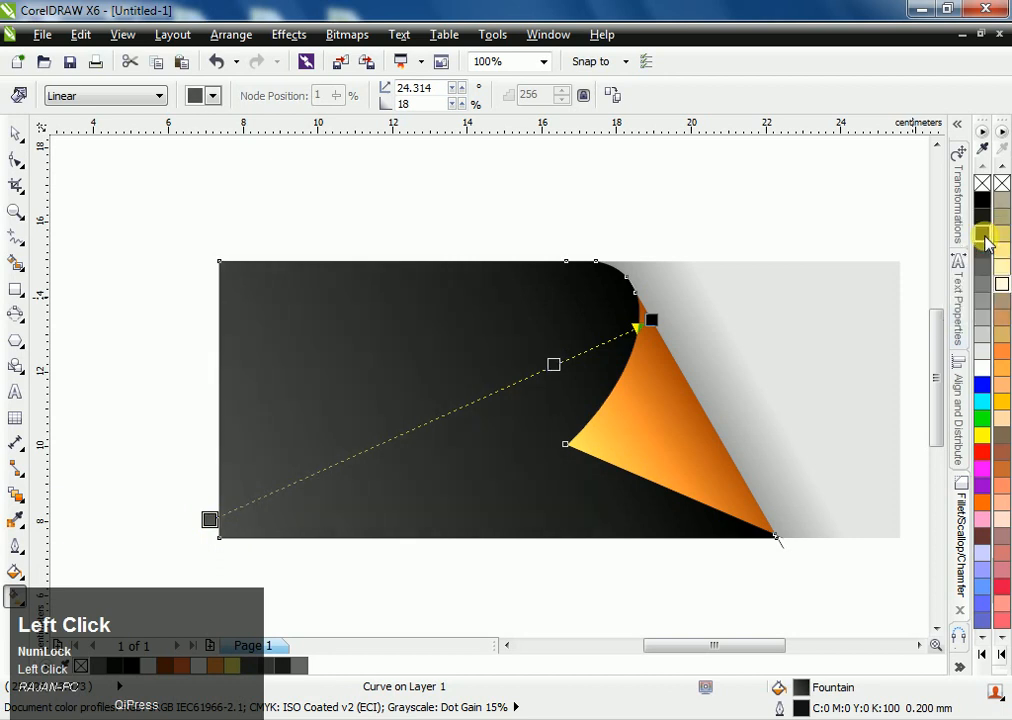
key(space)
click(692, 218)
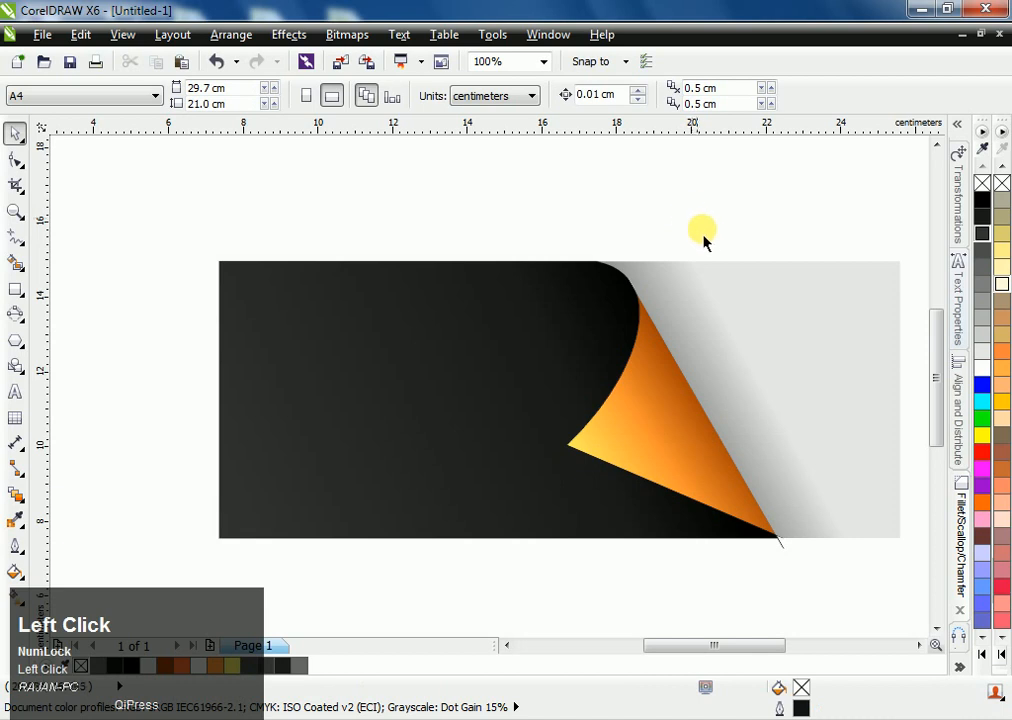
Remove the outlines from all objects in the design
scroll(703, 240, down, 1)
key(ctrl+a)
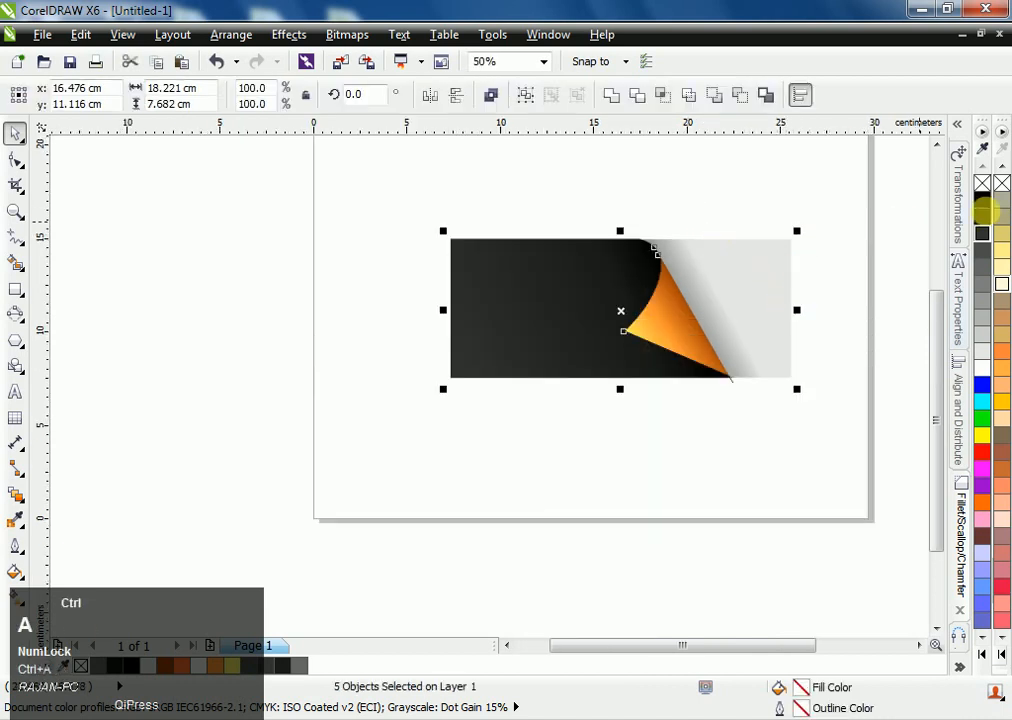
right_click(982, 183)
click(784, 422)
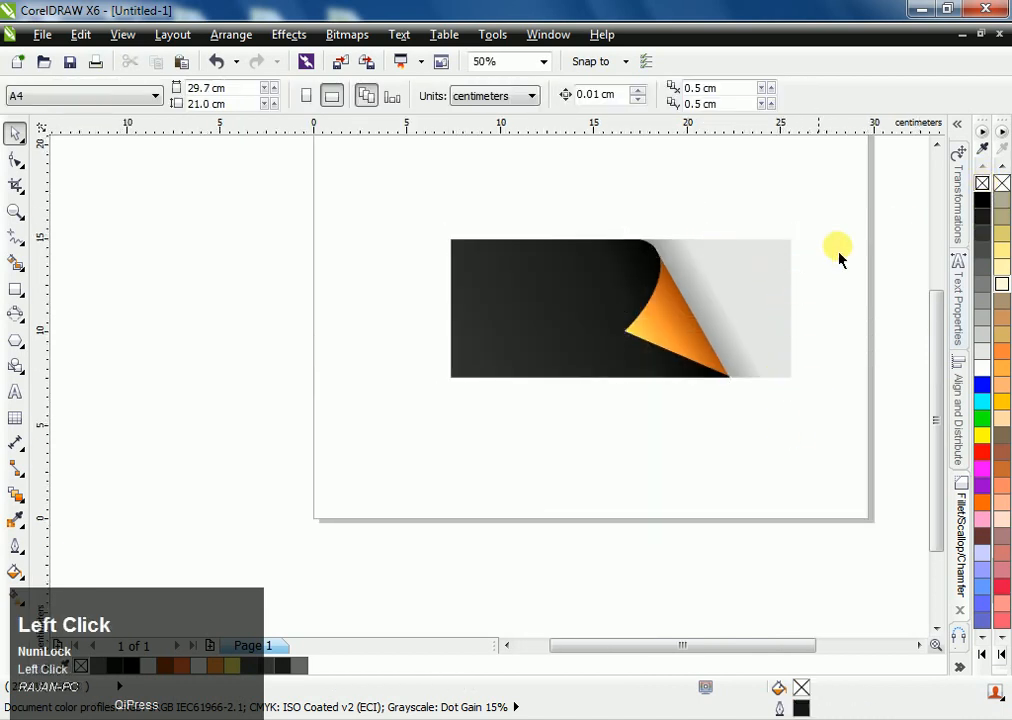
scroll(823, 249, up, 1)
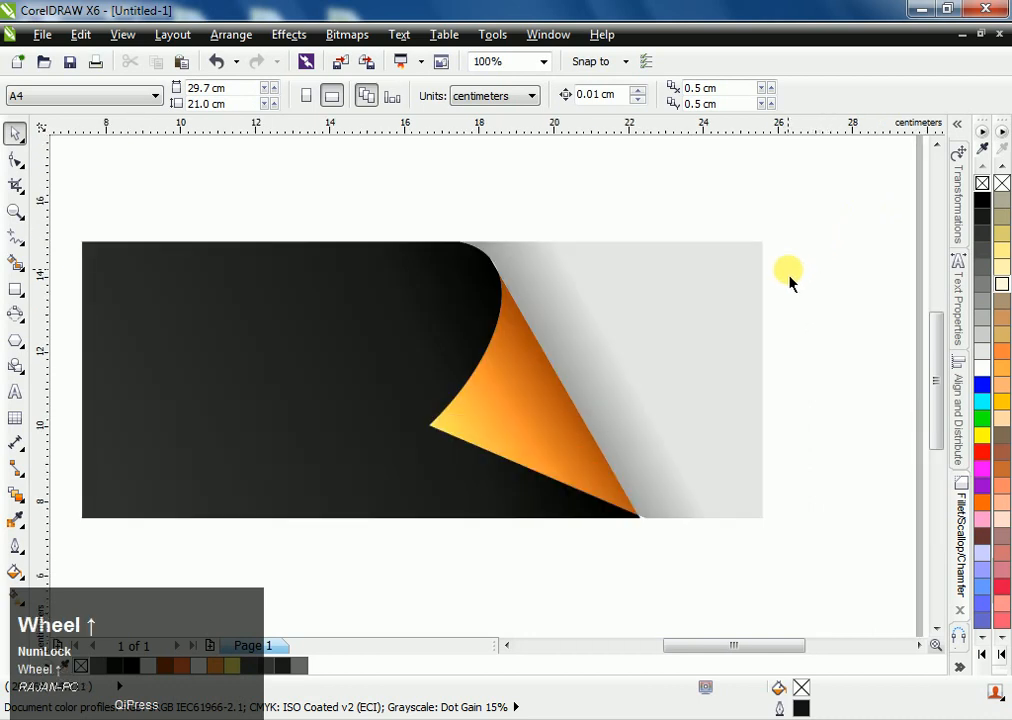
scroll(757, 307, down, 1)
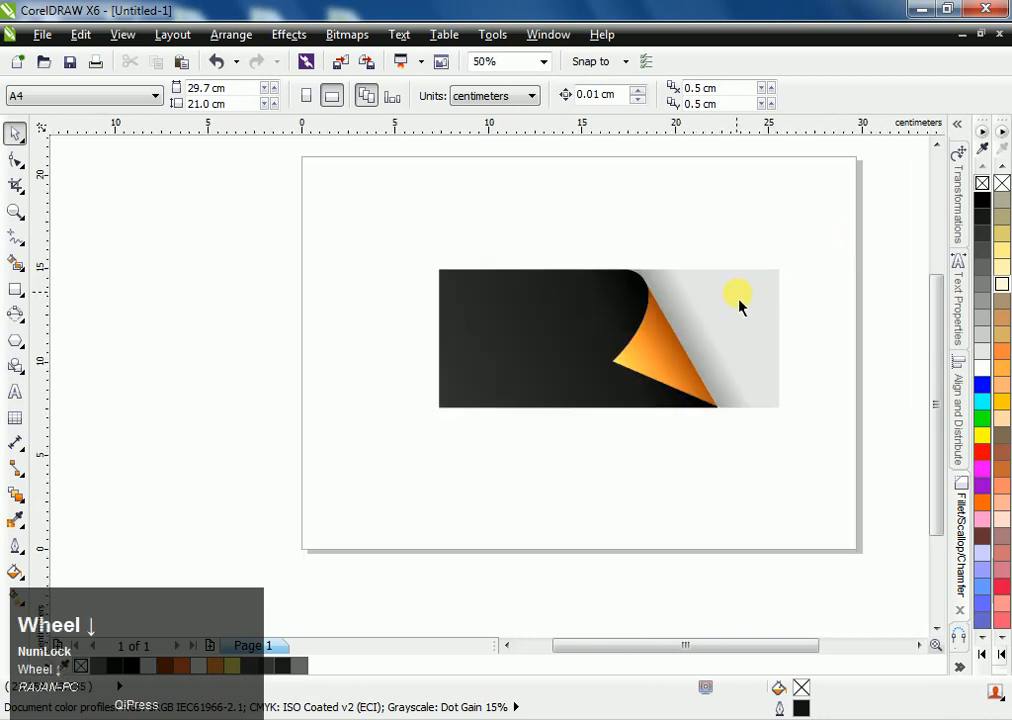
Stretch the light grey shape by moving its outer edge to about 29 cm on the horizontal ruler
double_click(740, 305)
drag(800, 266, 851, 416)
click(780, 409)
key(space)
click(716, 436)
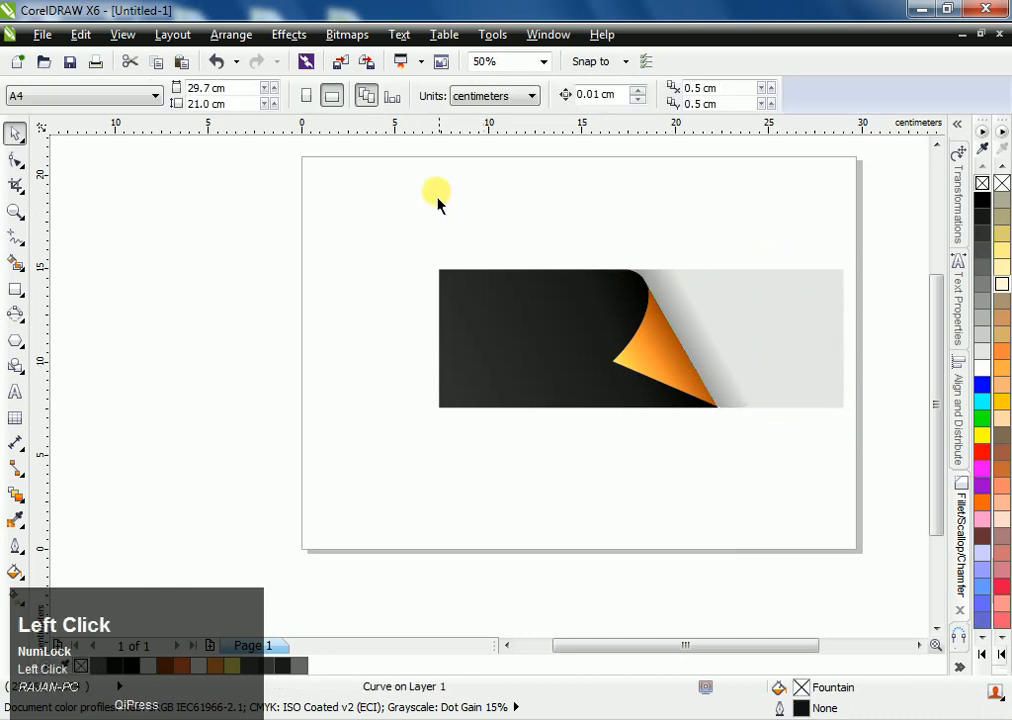
Move the whole design left so that it sits roughly centred across the page
drag(396, 208, 902, 452)
drag(768, 355, 680, 343)
click(795, 468)
Add the artistic text "2023" below the design
key(F8)
click(540, 465)
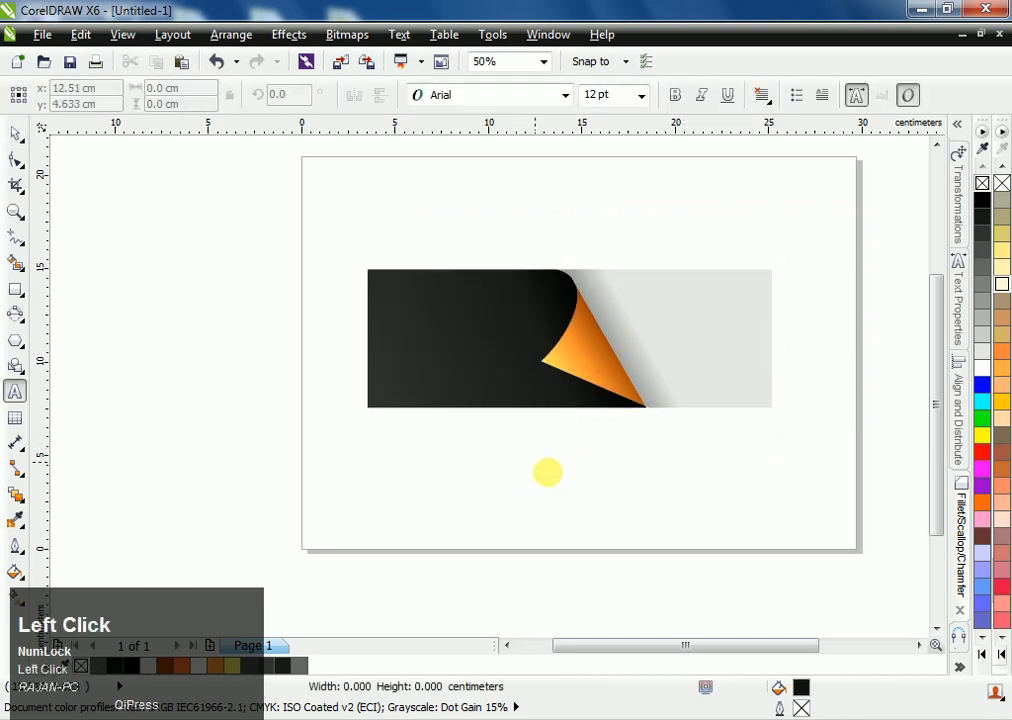
text(2023)
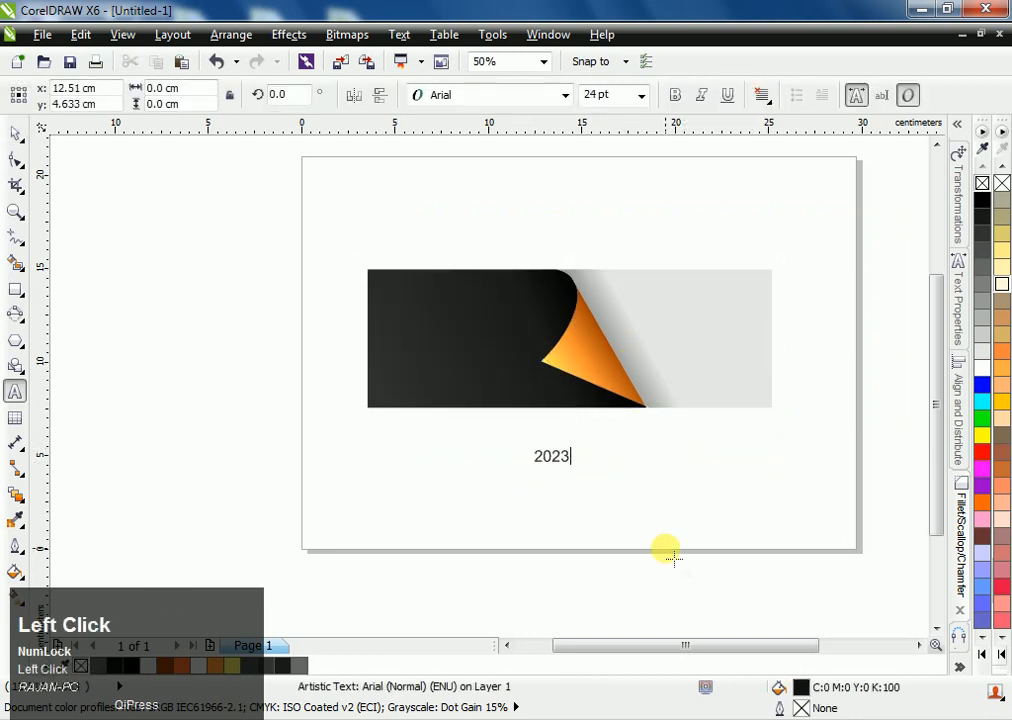
click(14, 137)
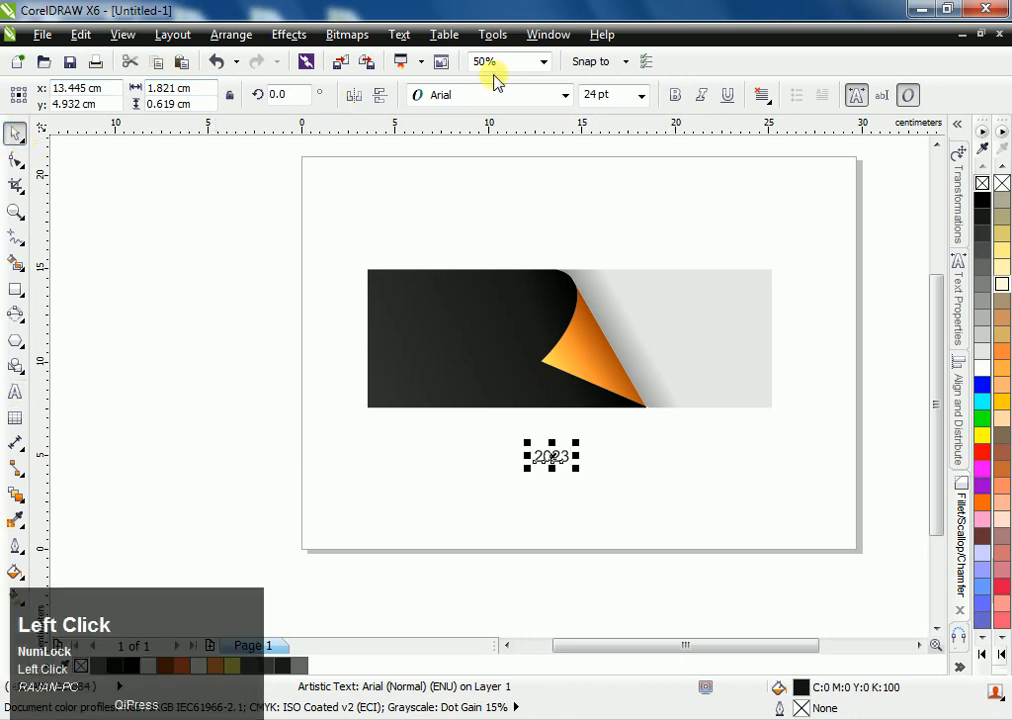
Set the 2023 text in Arial Black, enlarge it to about 139 pt and place it beneath the design
click(563, 95)
click(470, 138)
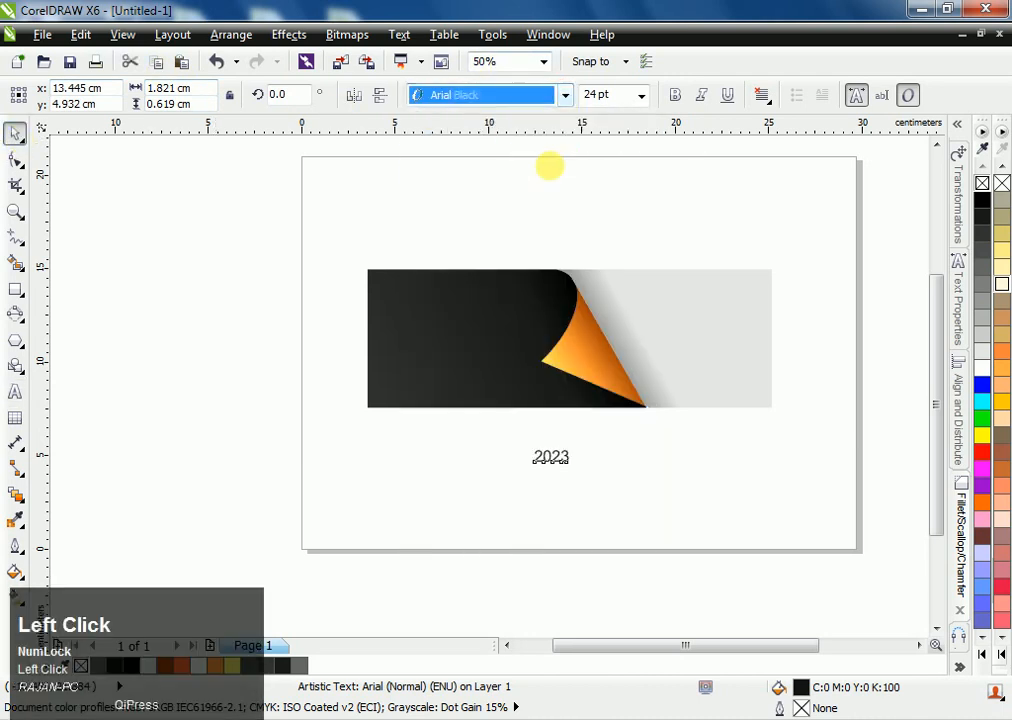
drag(588, 467, 790, 528)
drag(684, 490, 638, 483)
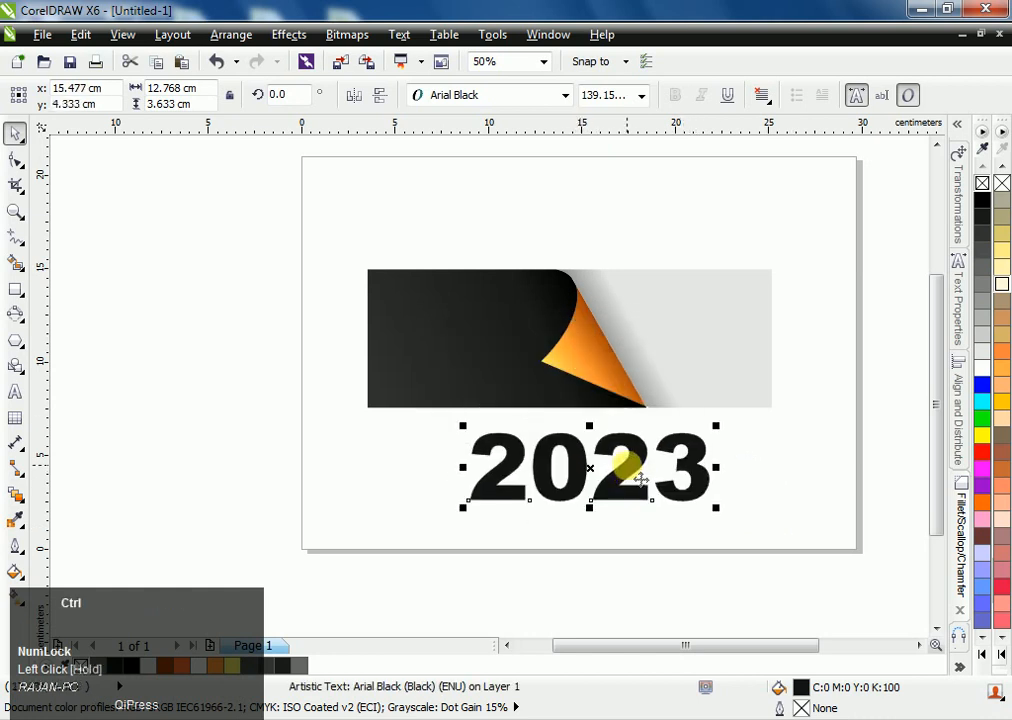
Break the 2023 text apart into single digits and fill the first two digits, 20, with white
key(ctrl+k)
drag(439, 421, 607, 537)
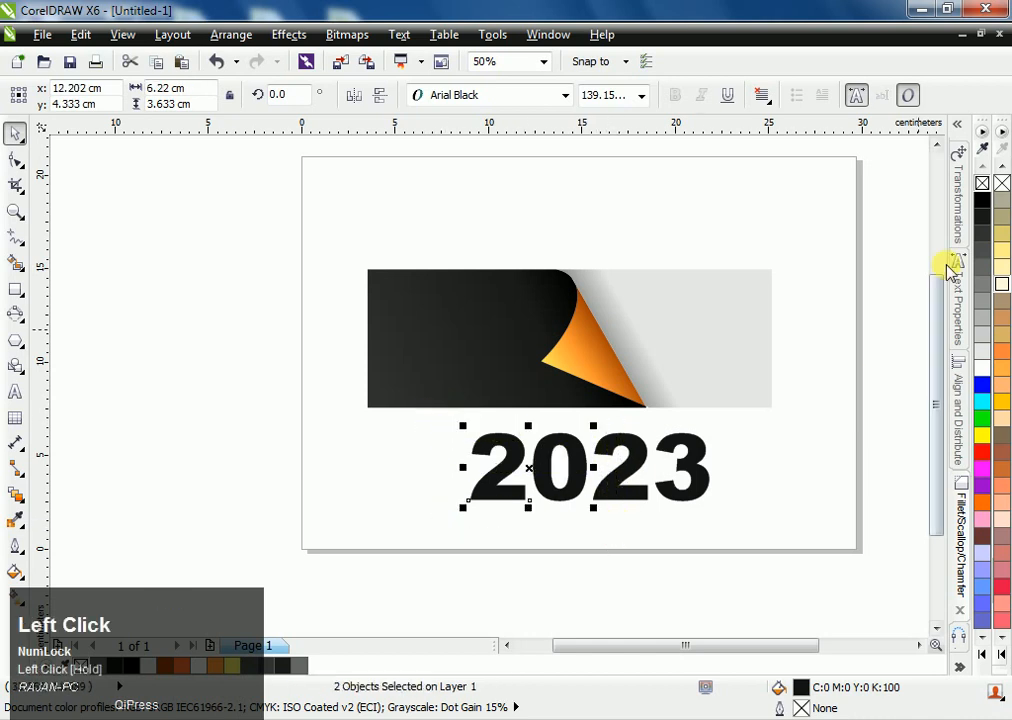
click(1001, 284)
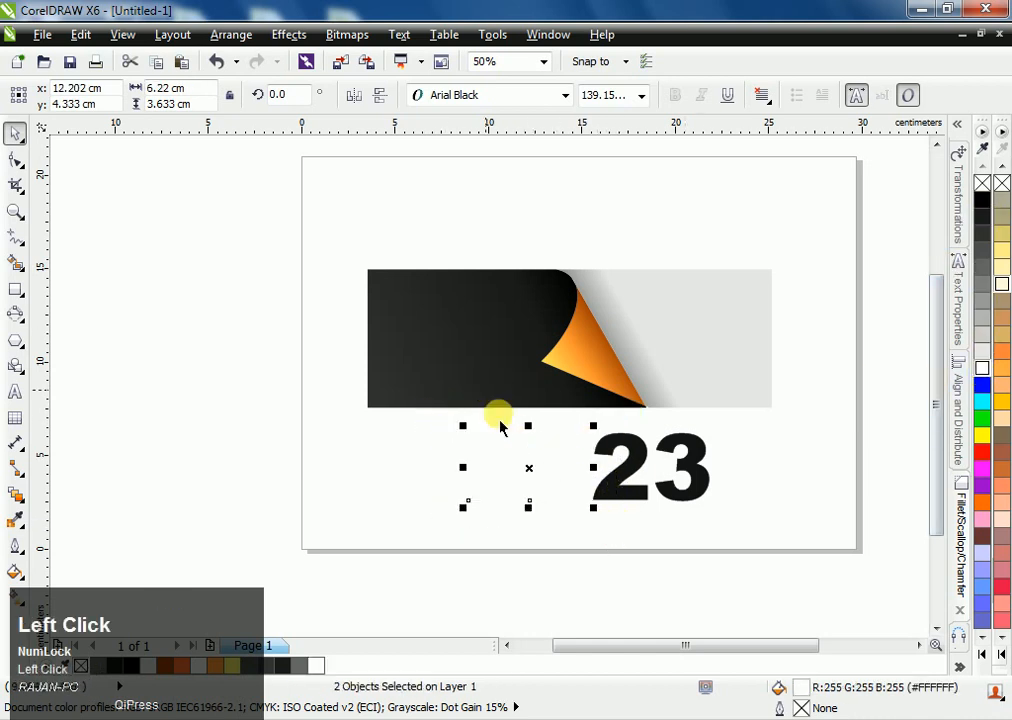
Move the white 20 onto the dark panel and align it with the panel's vertical centre
drag(546, 475, 491, 313)
shift+click(495, 306)
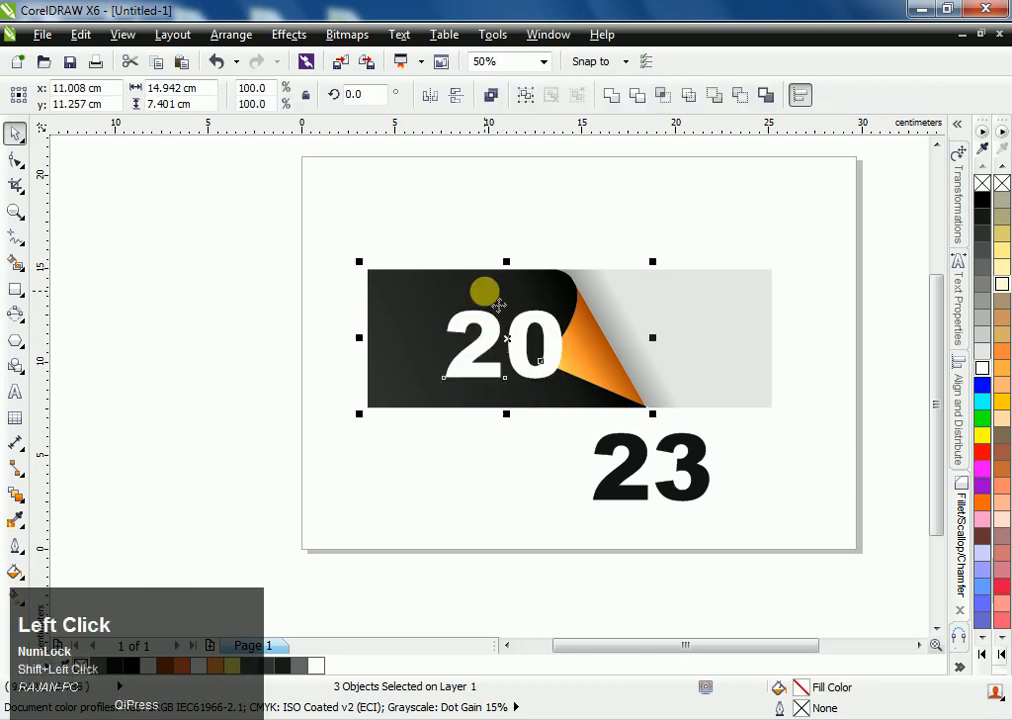
click(271, 276)
Move the black 23 onto the light grey panel and align it with the panel's vertical centre
drag(783, 410, 549, 528)
drag(684, 467, 698, 340)
shift+click(646, 289)
key(e)
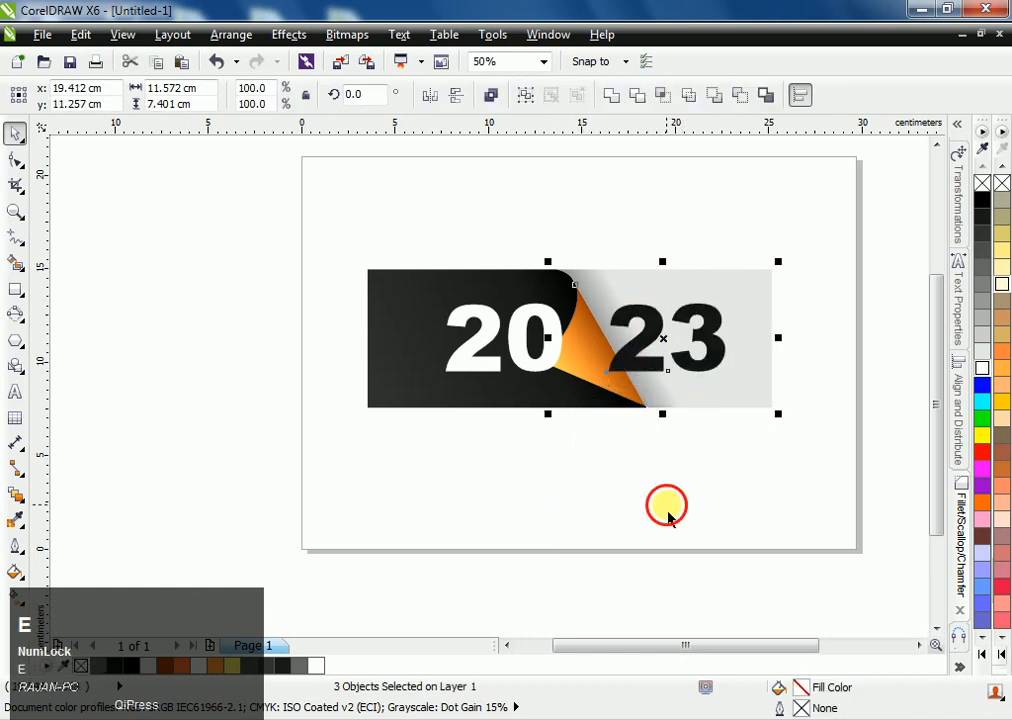
click(667, 515)
Bring 20 and 23 closer together over the flap so that they read as one 2023
drag(393, 226, 586, 427)
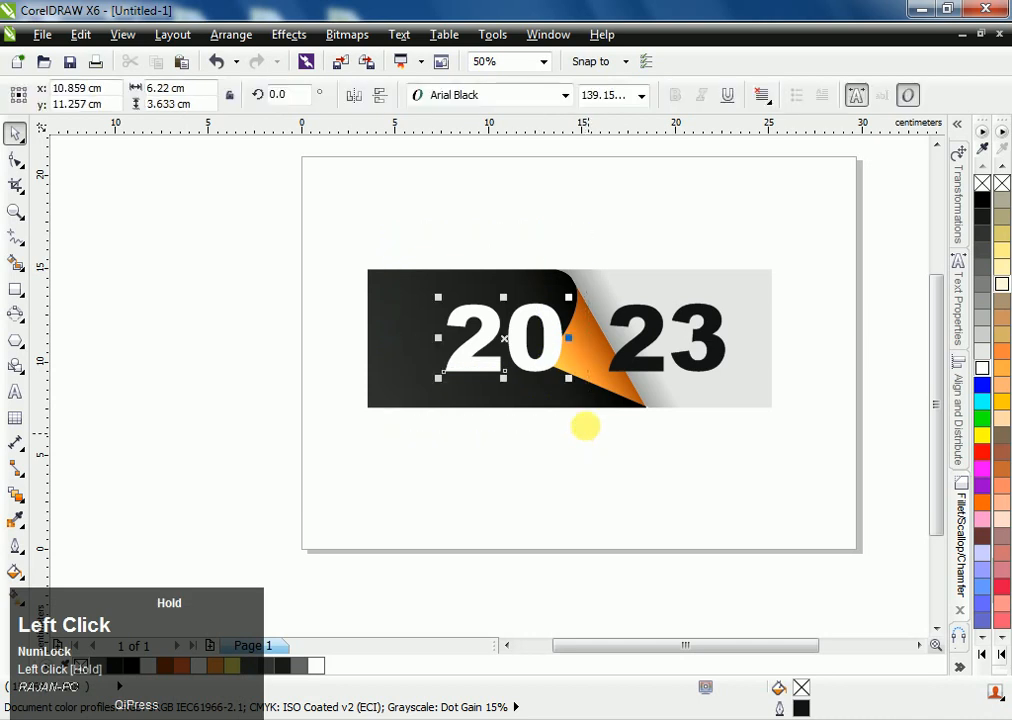
drag(565, 350, 588, 365)
click(605, 454)
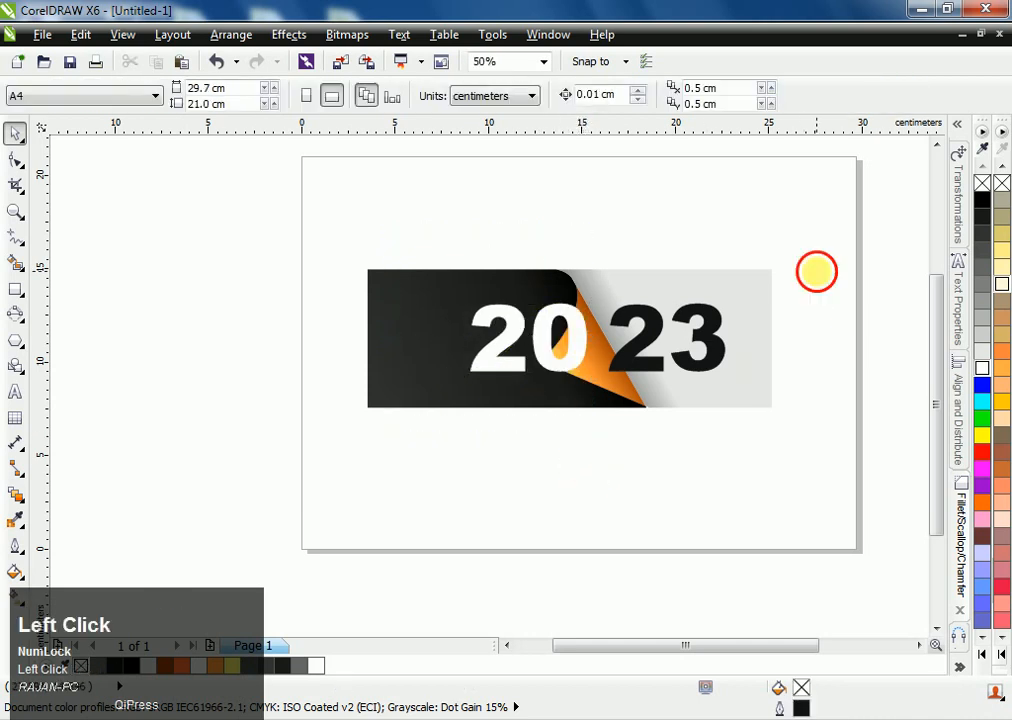
drag(816, 271, 605, 367)
click(586, 482)
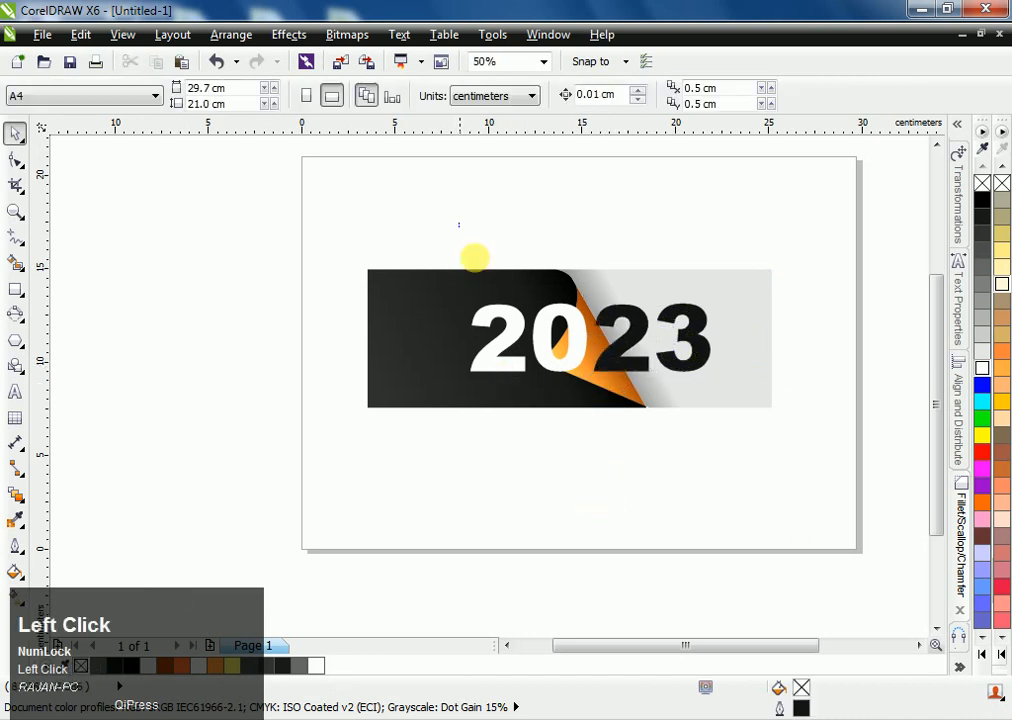
Nudge the four digits together with the enclosed flap about 0.04 cm to the left
drag(459, 224, 725, 425)
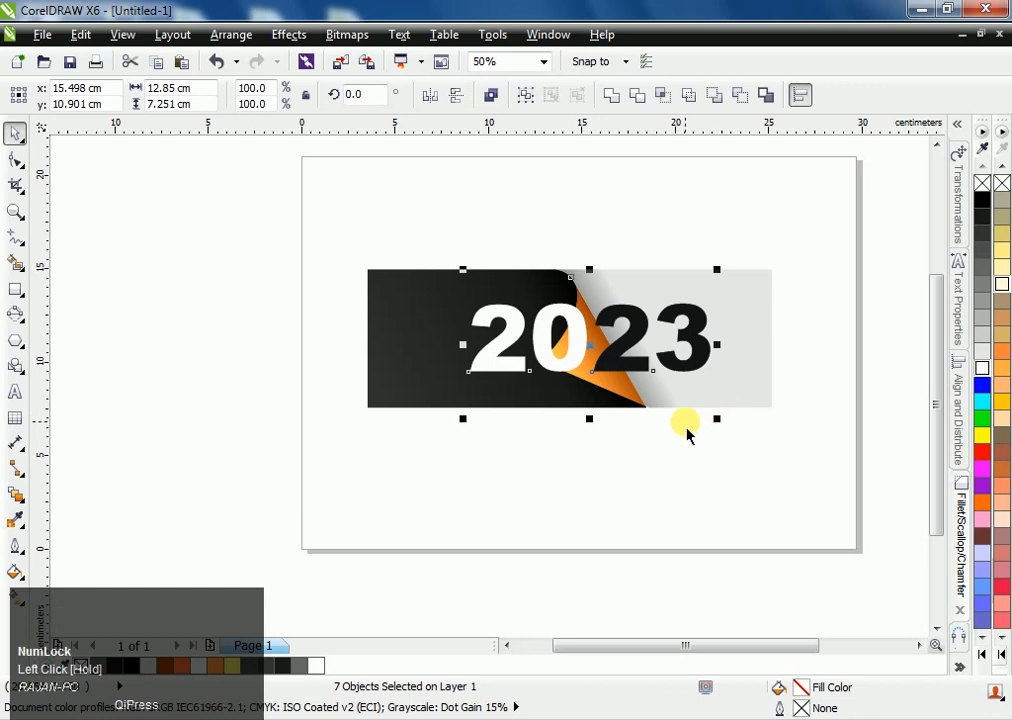
key(Left)
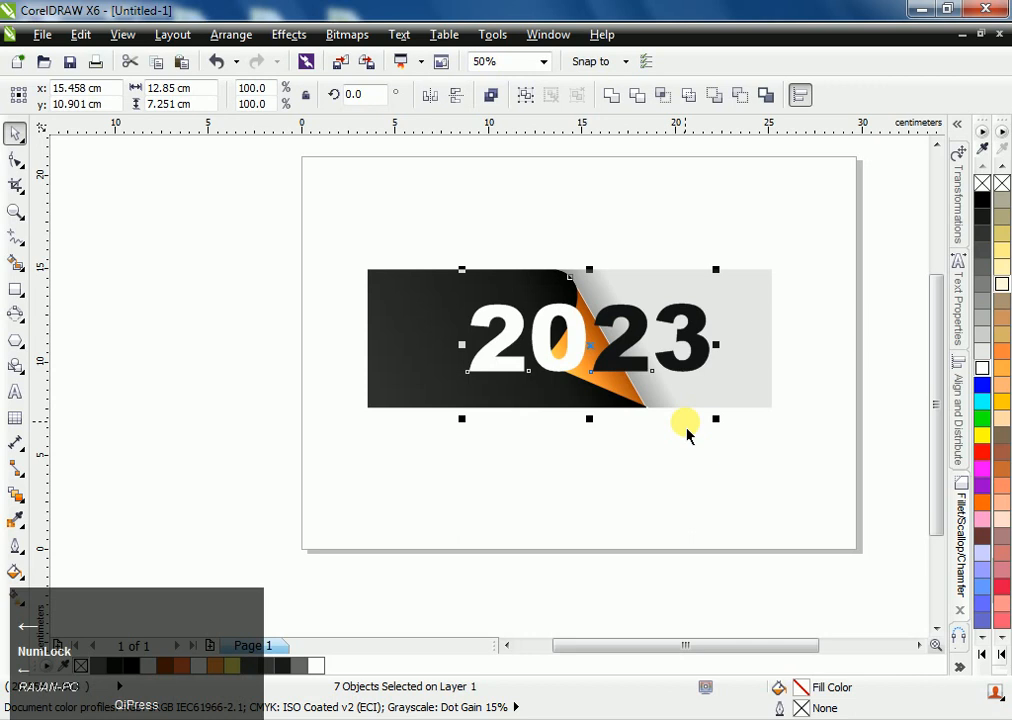
click(686, 435)
Lower the white 0 in the stacking order behind the orange flap, and put the dark panel behind the 0
ctrl+click(585, 368)
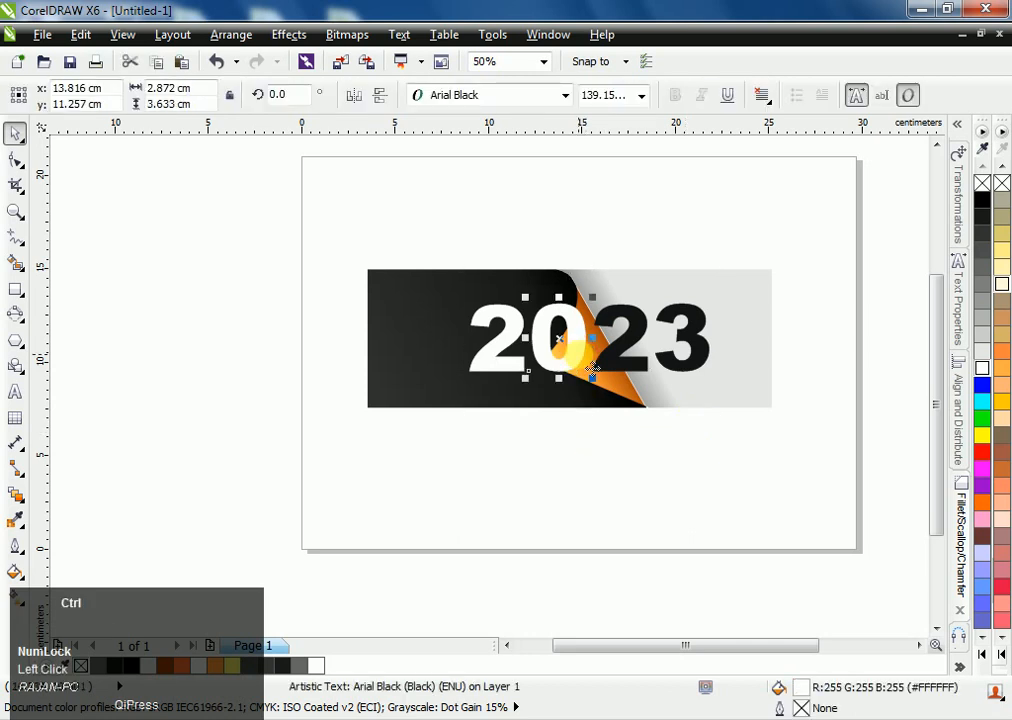
key(ctrl+Page_Down)
key(ctrl+Page_Down)
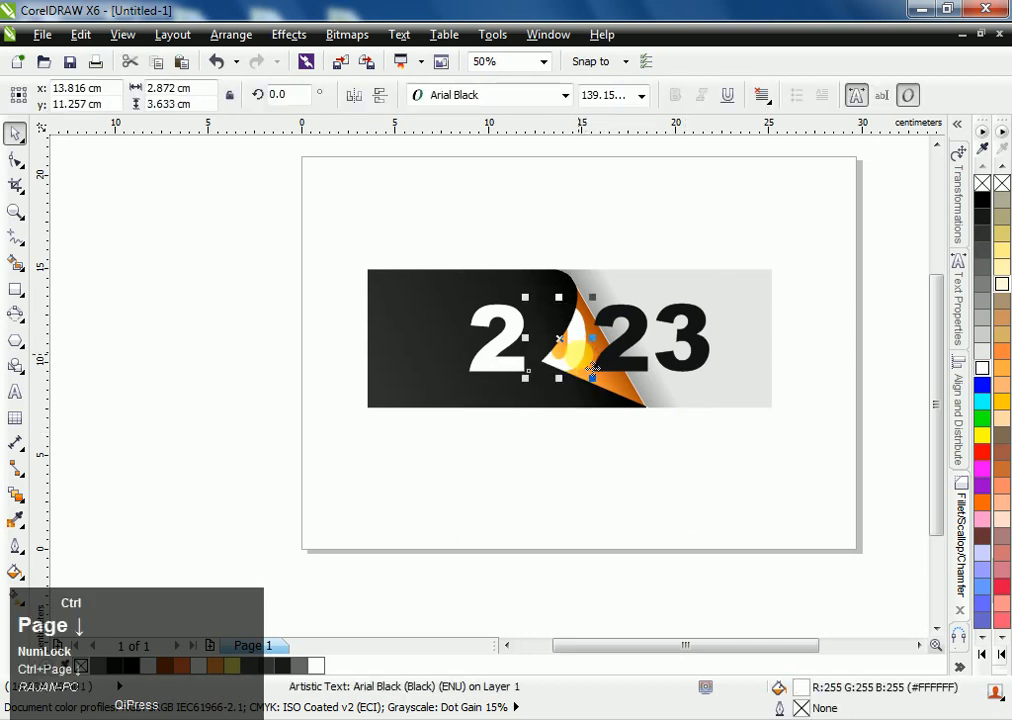
key(ctrl+Page_Down)
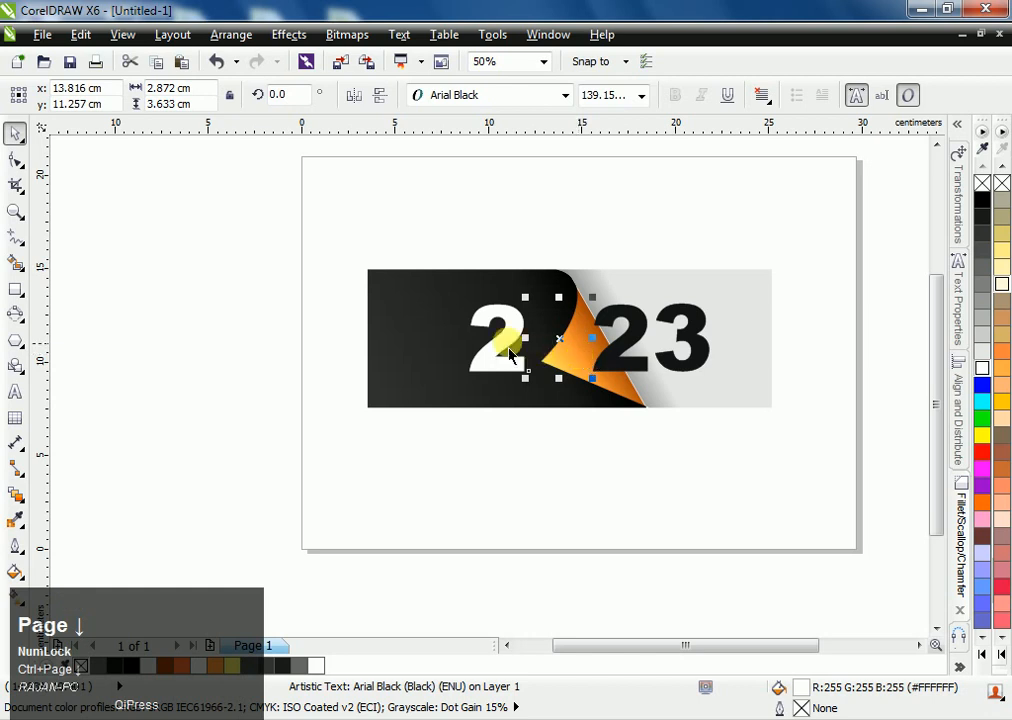
click(401, 347)
key(ctrl+Page_Down)
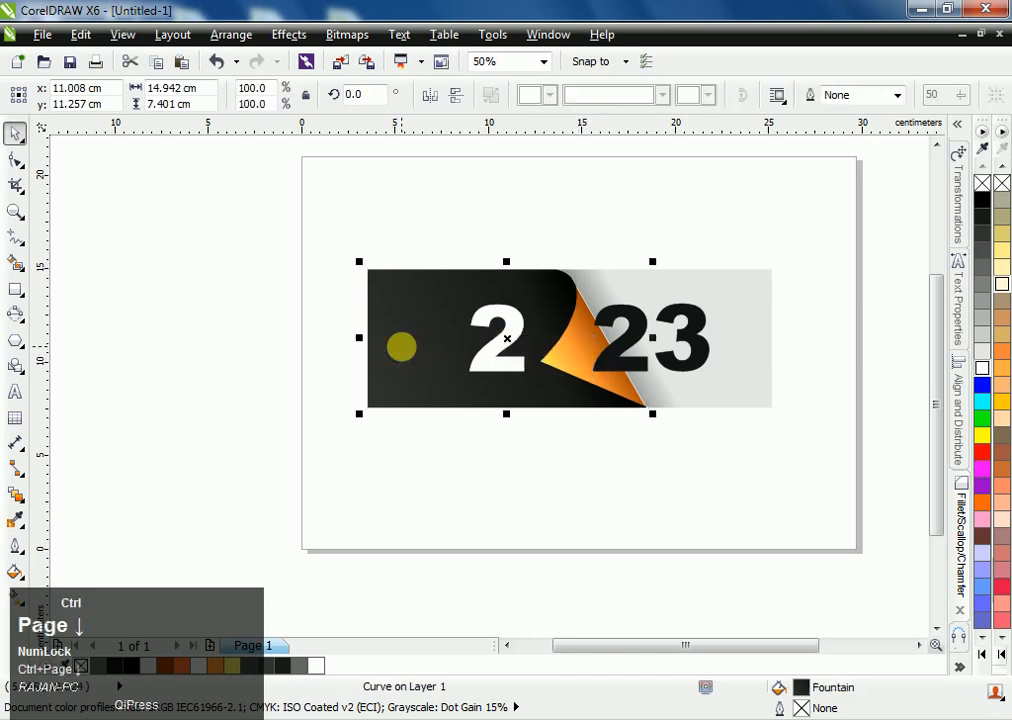
Lower the black 2 in the stacking order behind the orange flap, and put the light grey panel behind the 2
click(614, 358)
key(ctrl+Page_Down)
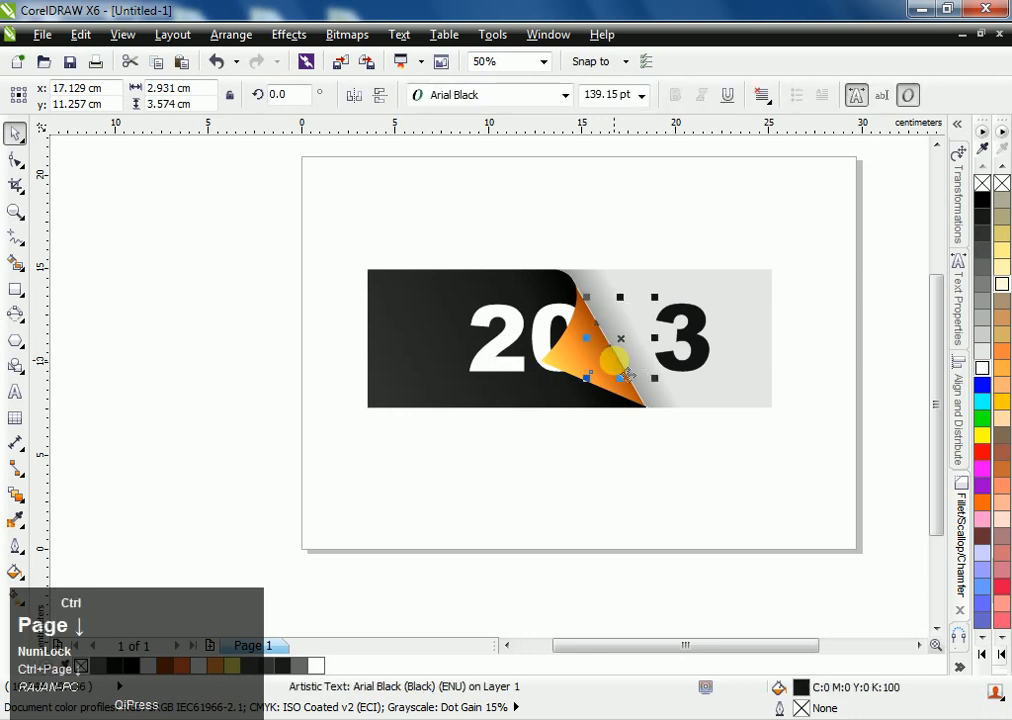
click(678, 291)
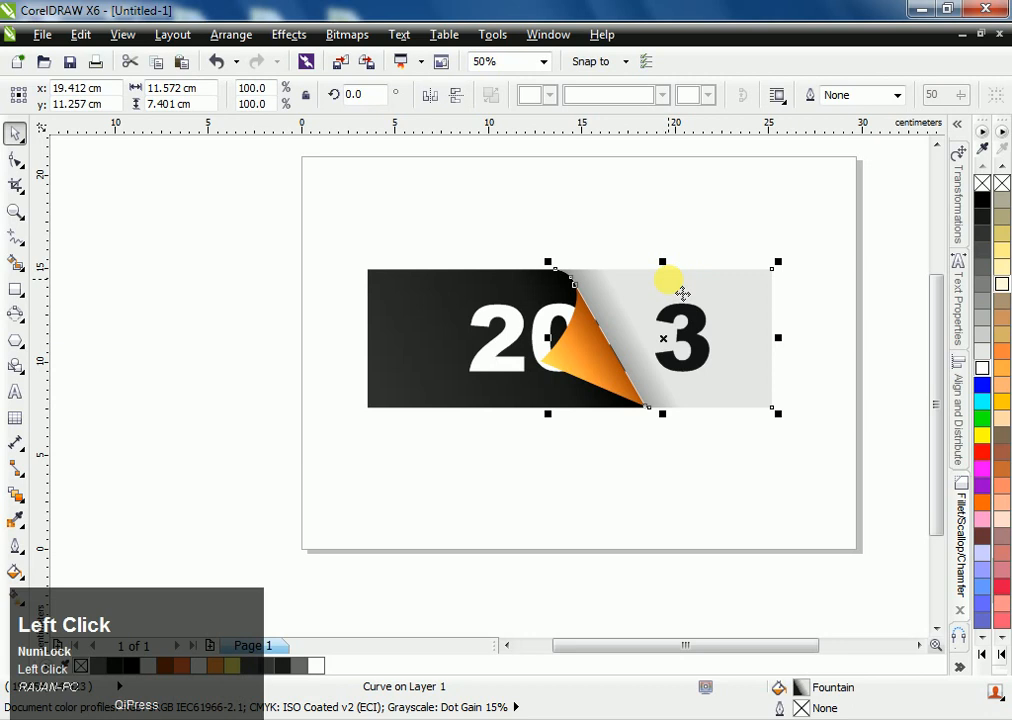
key(ctrl+Page_Down)
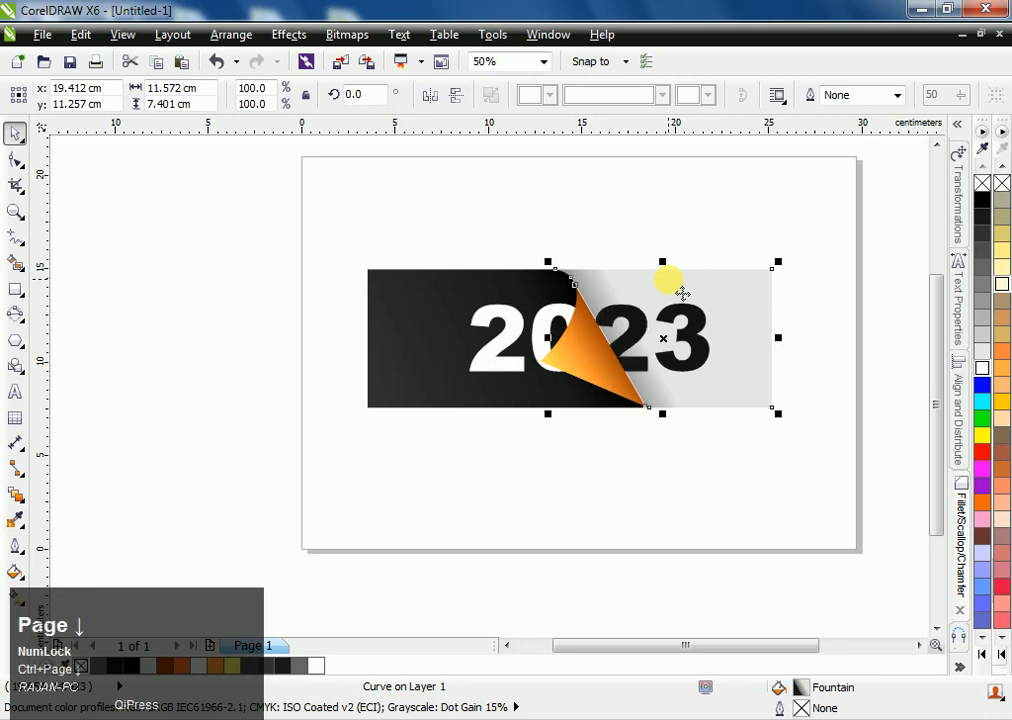
click(620, 480)
Nudge the light grey panel about 0.05 cm to the left to close the white gap along the flap's edge
scroll(660, 334, up, 2)
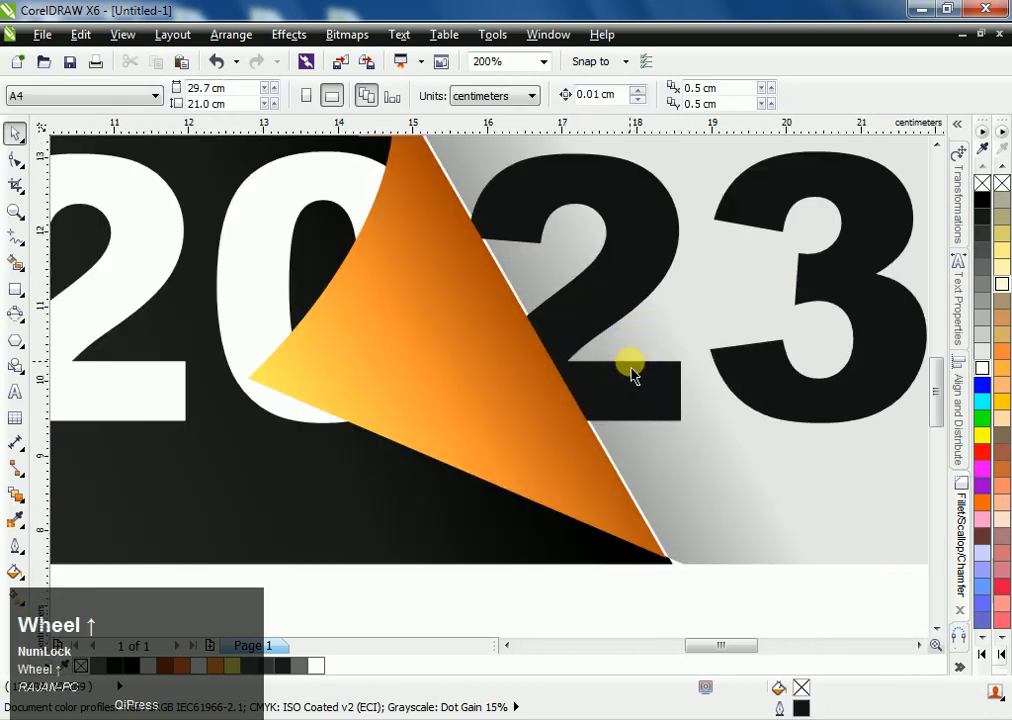
click(692, 450)
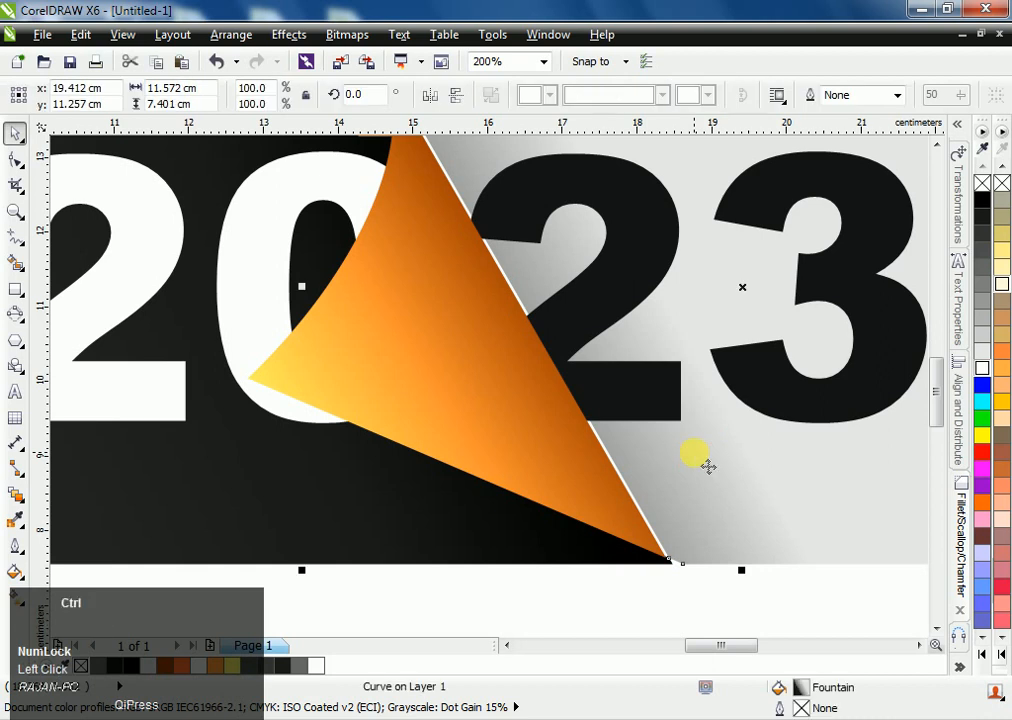
key(ctrl+Left)
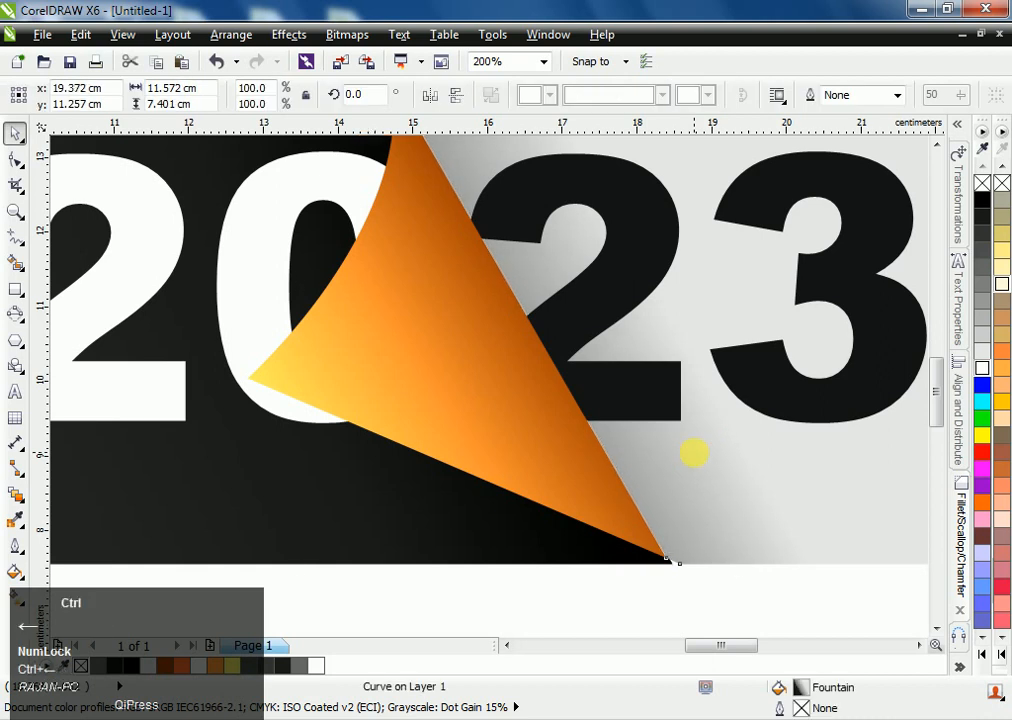
scroll(708, 467, down, 2)
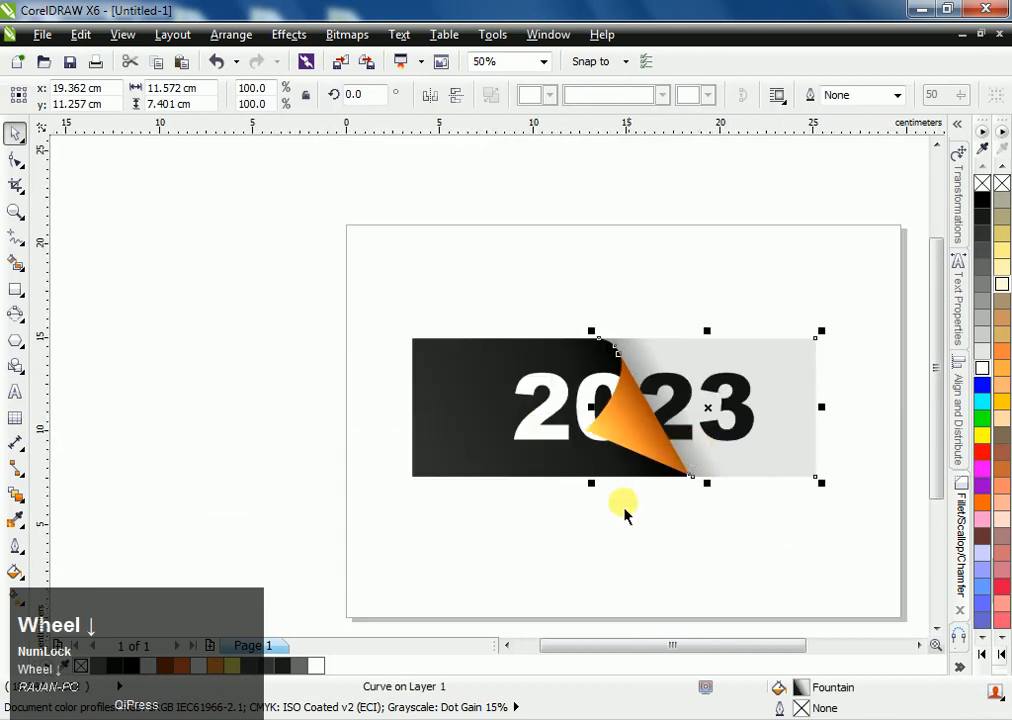
click(581, 488)
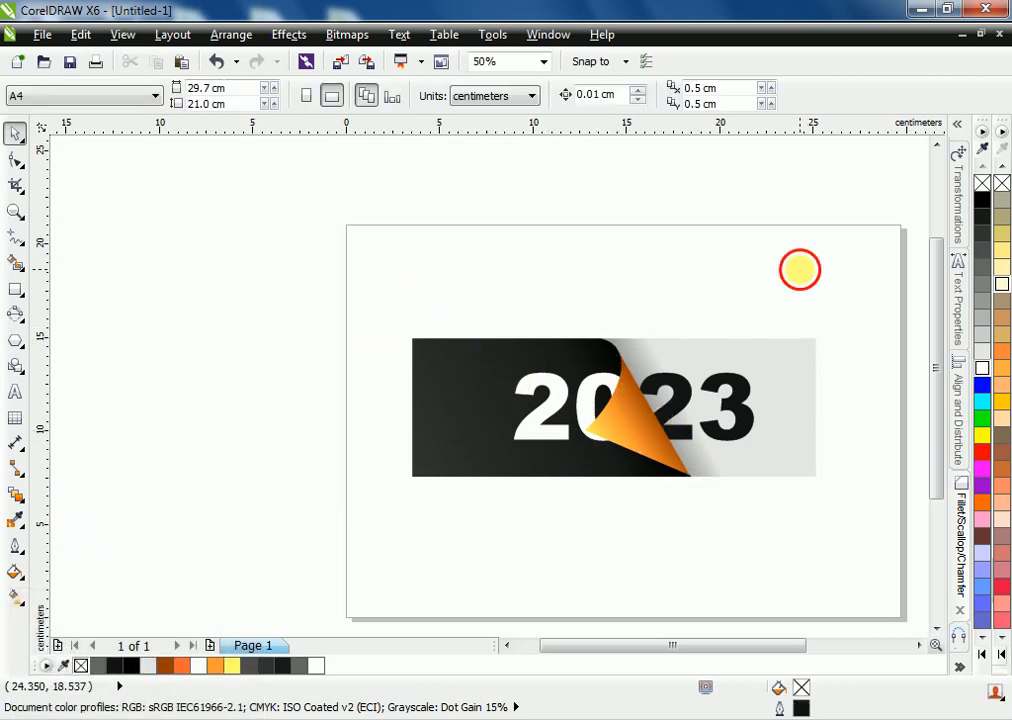
Nudge the black digits 23 together about 0.34 cm to the left, closer to the flap
drag(800, 269, 630, 512)
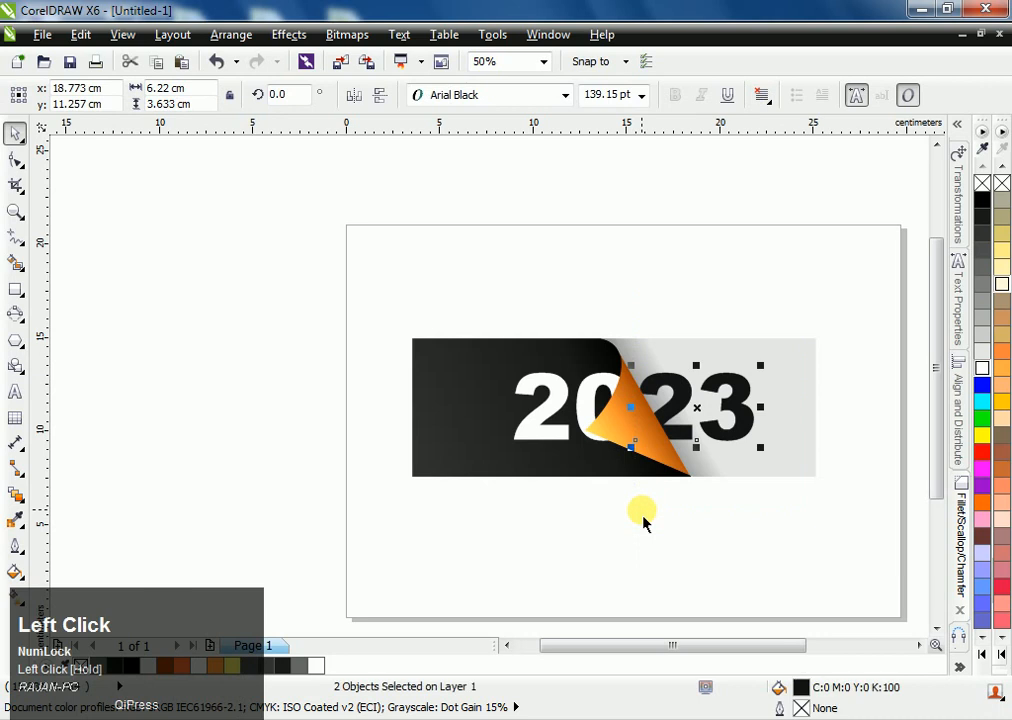
key(Left)
key(Left)
key(Left)
key(Left)
key(Left)
key(Left)
key(Left)
key(Left)
key(Left)
key(Left)
key(Left)
key(Left)
key(Left)
key(Left)
key(Left)
key(Left)
key(Left)
key(Left)
key(Left)
key(Left)
key(Left)
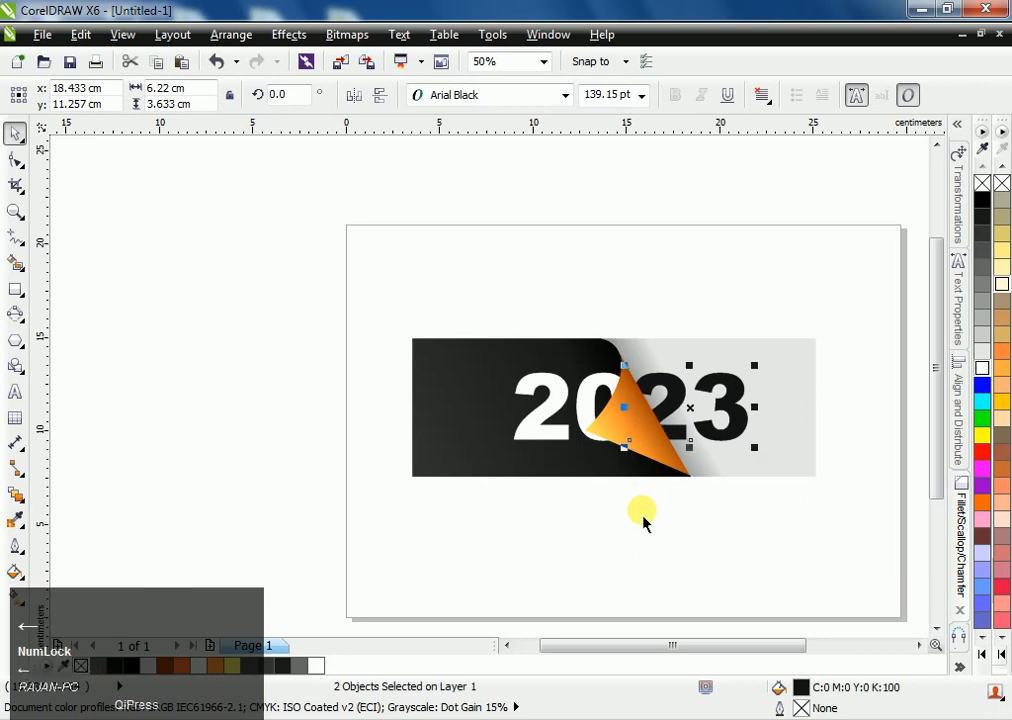
click(447, 334)
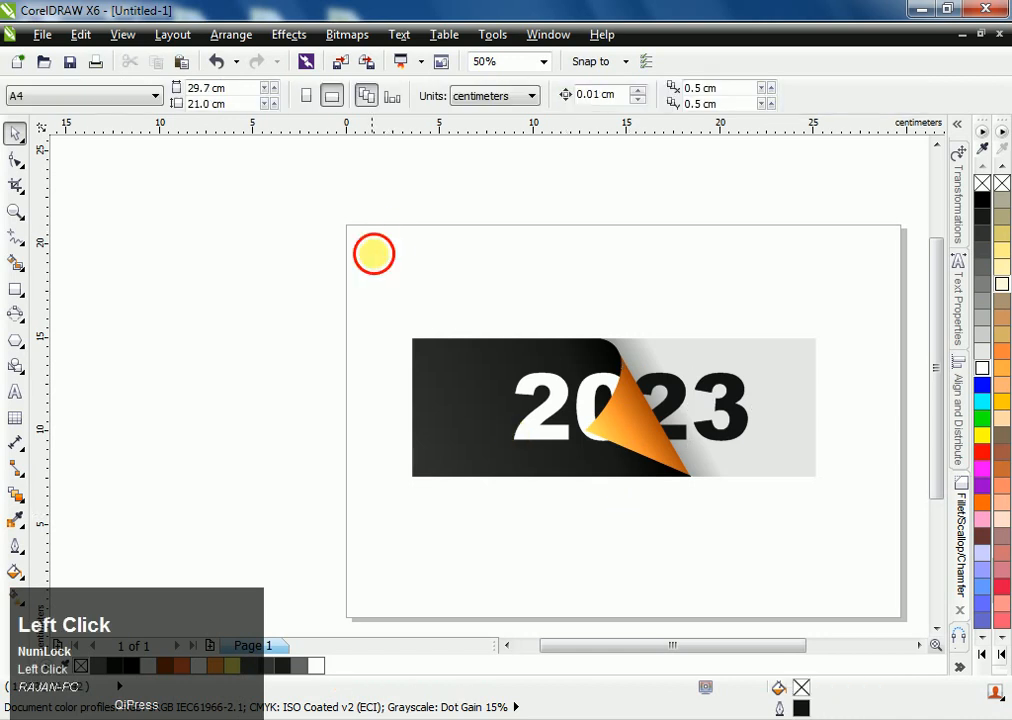
Group all the banner's panels, flap and digits into one object and fit the artwork in view
drag(373, 253, 843, 543)
key(ctrl)
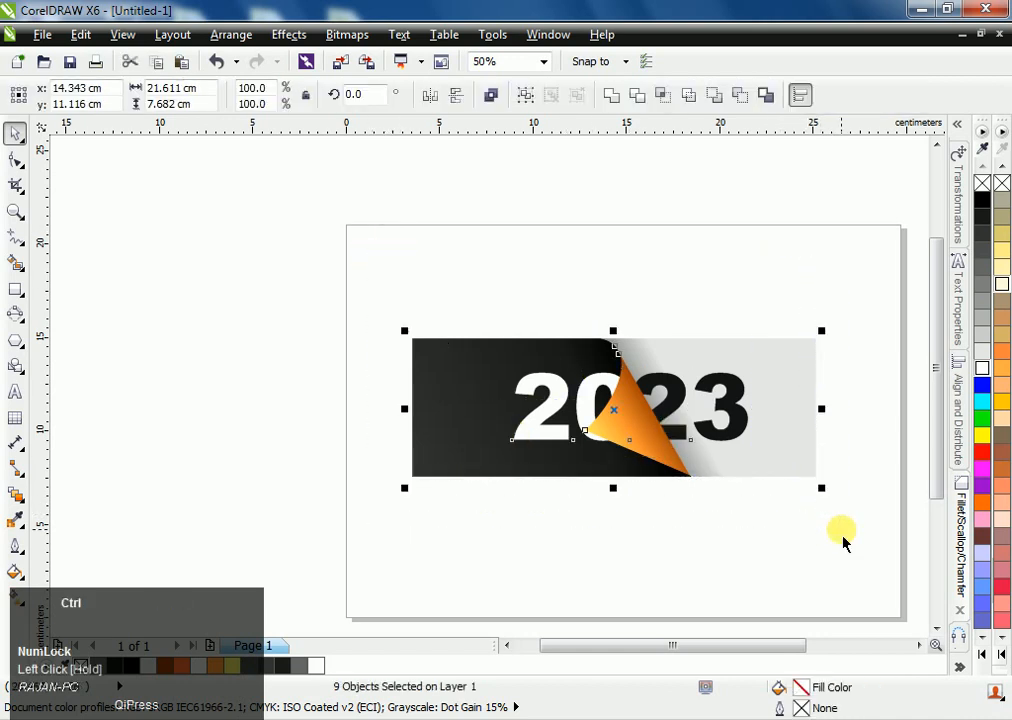
key(ctrl+g)
key(F4)
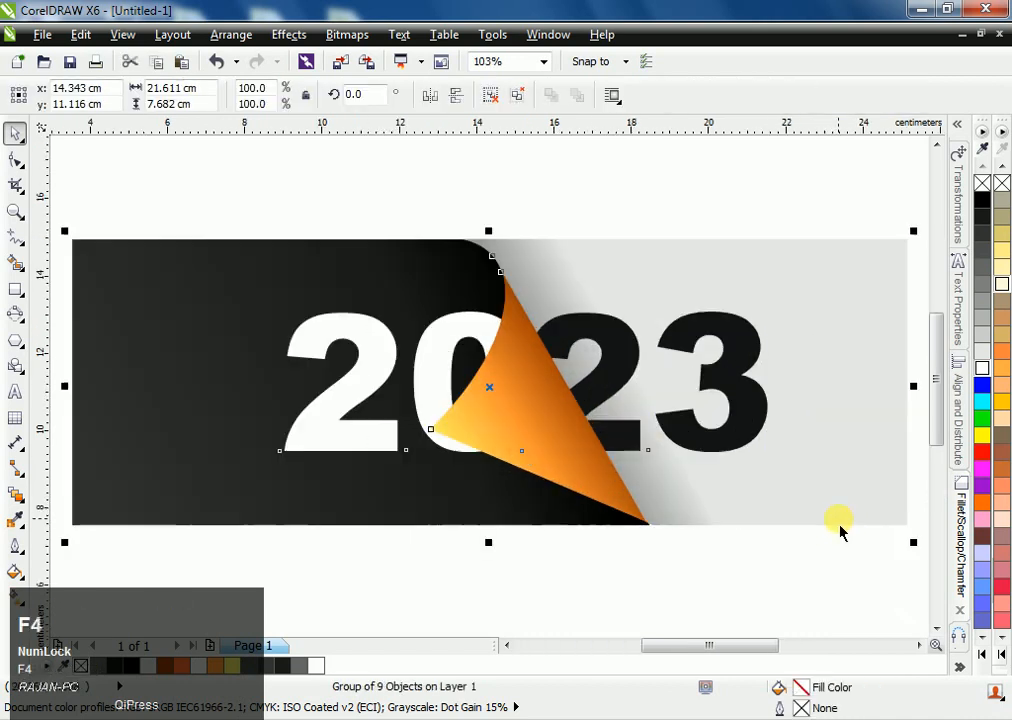
click(732, 576)
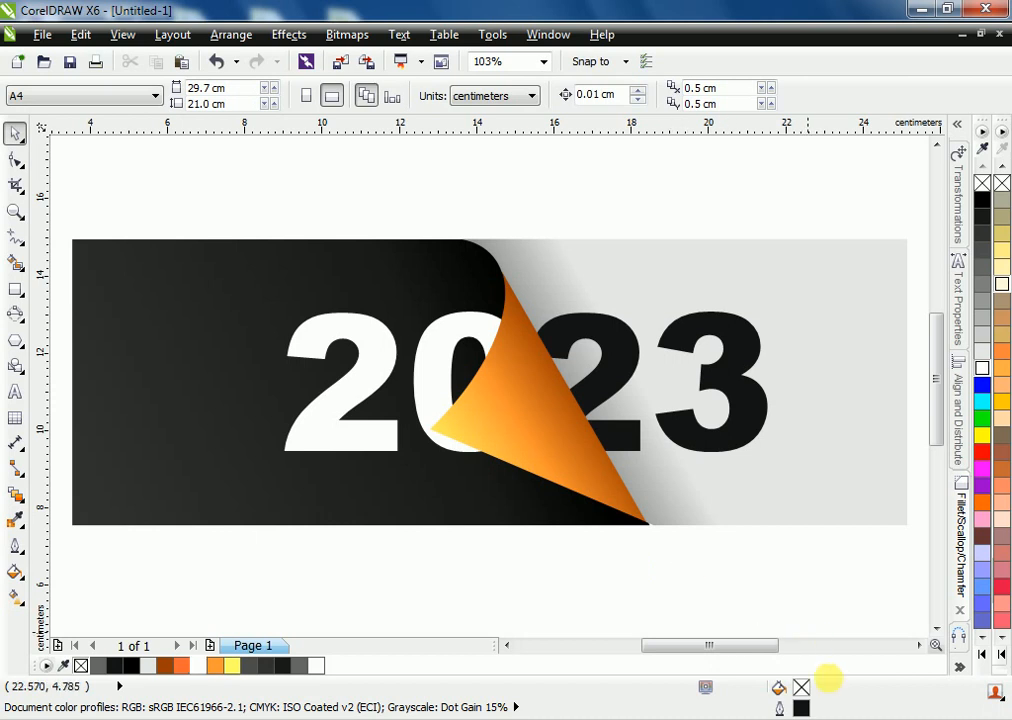
click(831, 718)
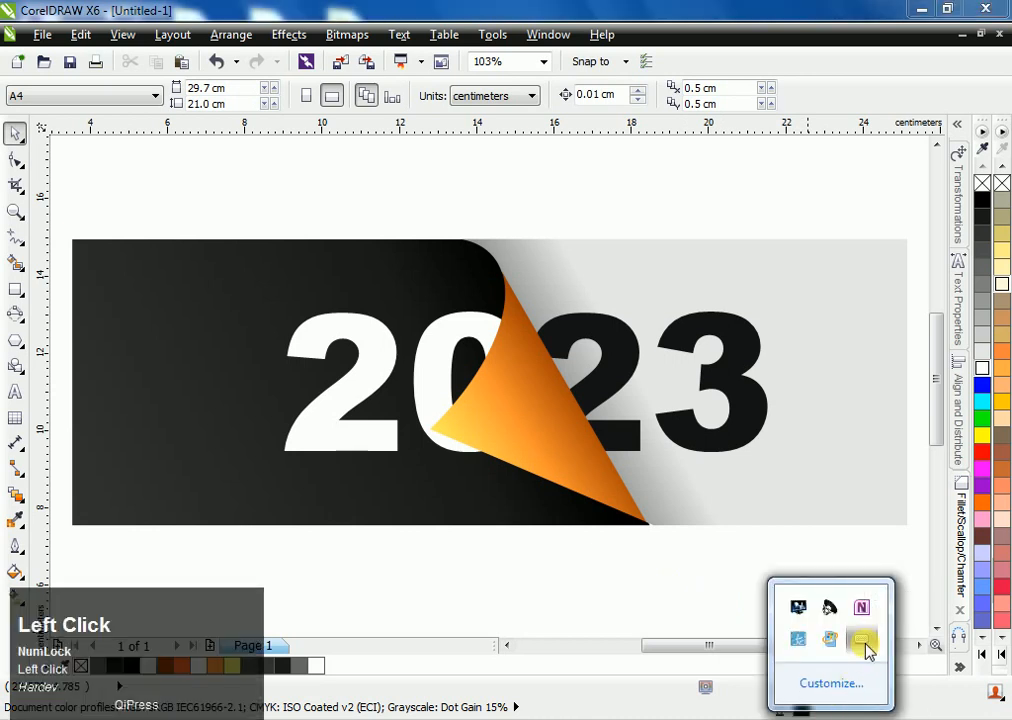